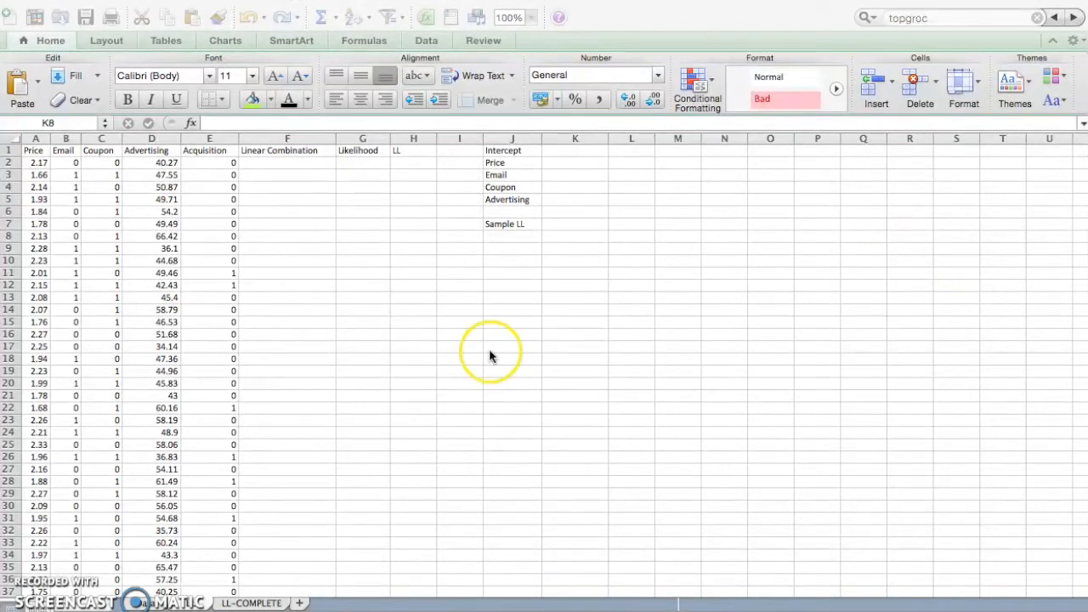
Review the row 1 headers: the predictors Price through Advertising, Acquisition, Linear Combination, Likelihood and LL
click(31, 146)
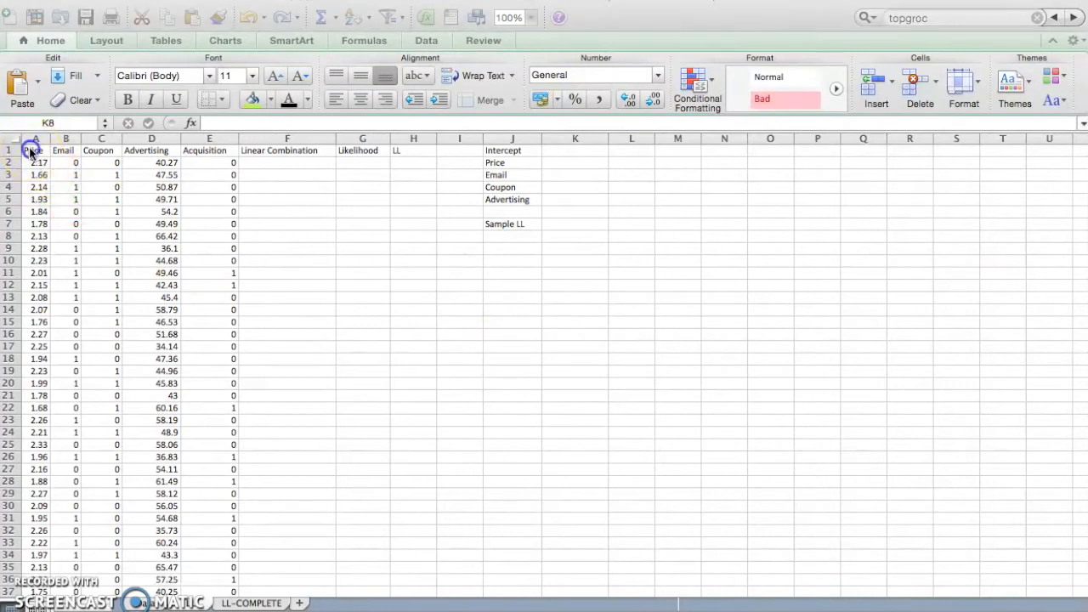
drag(34, 148, 161, 151)
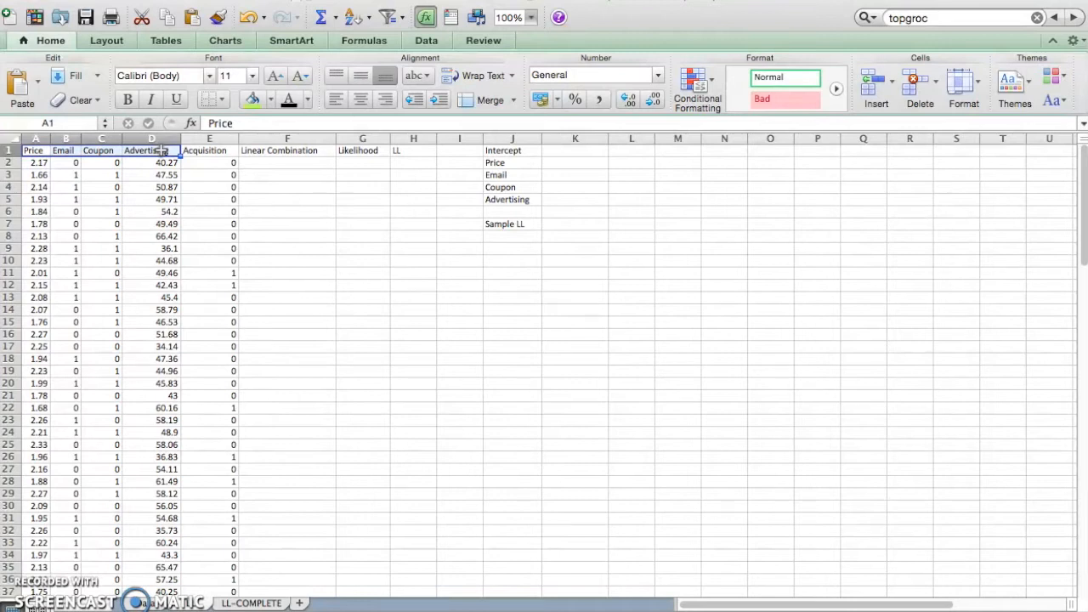
click(211, 151)
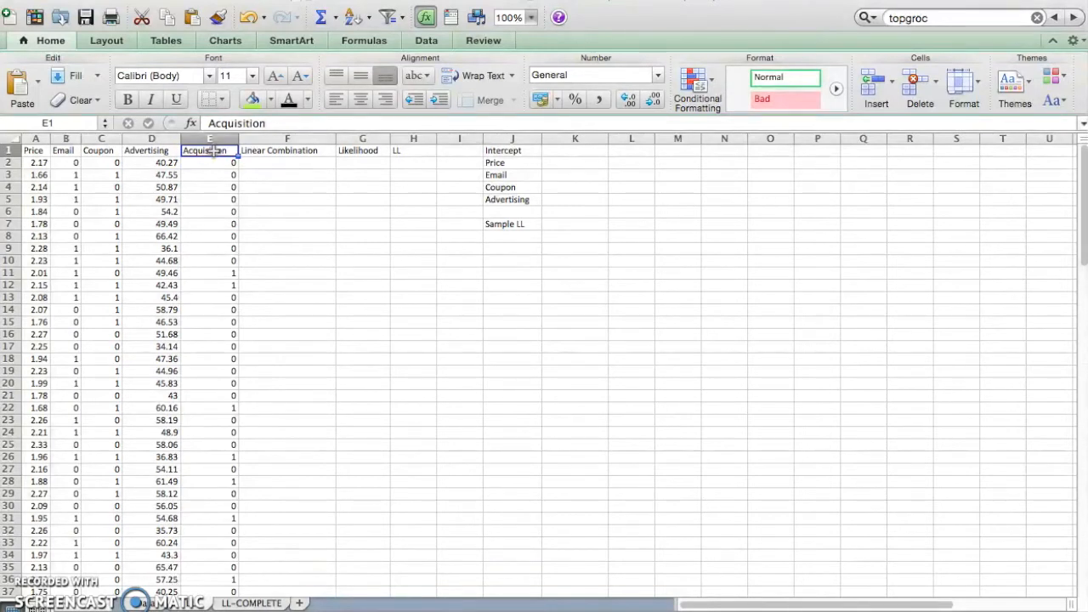
click(263, 151)
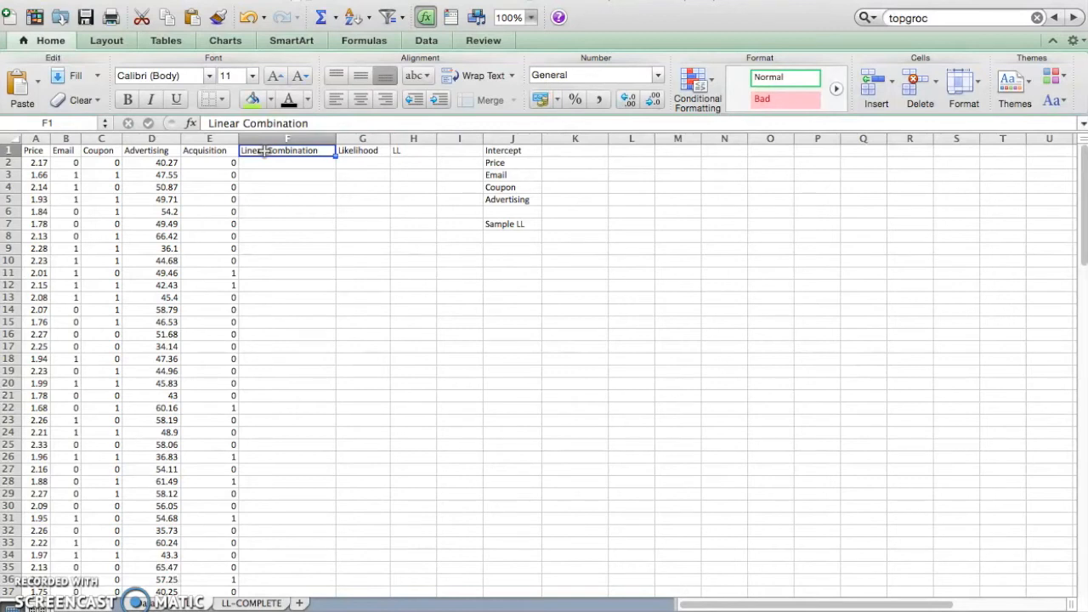
click(361, 152)
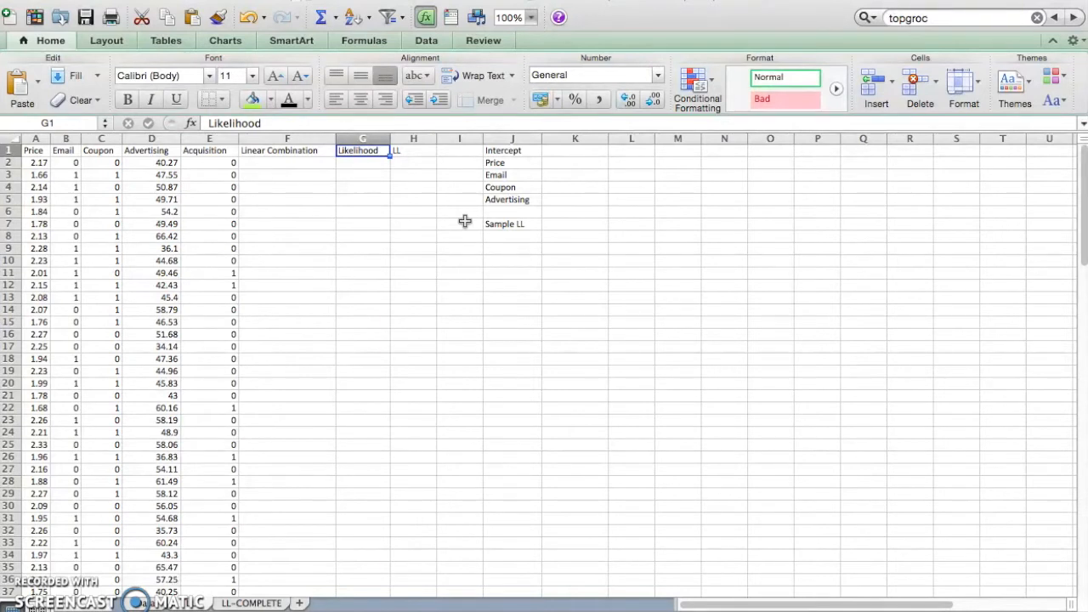
click(415, 150)
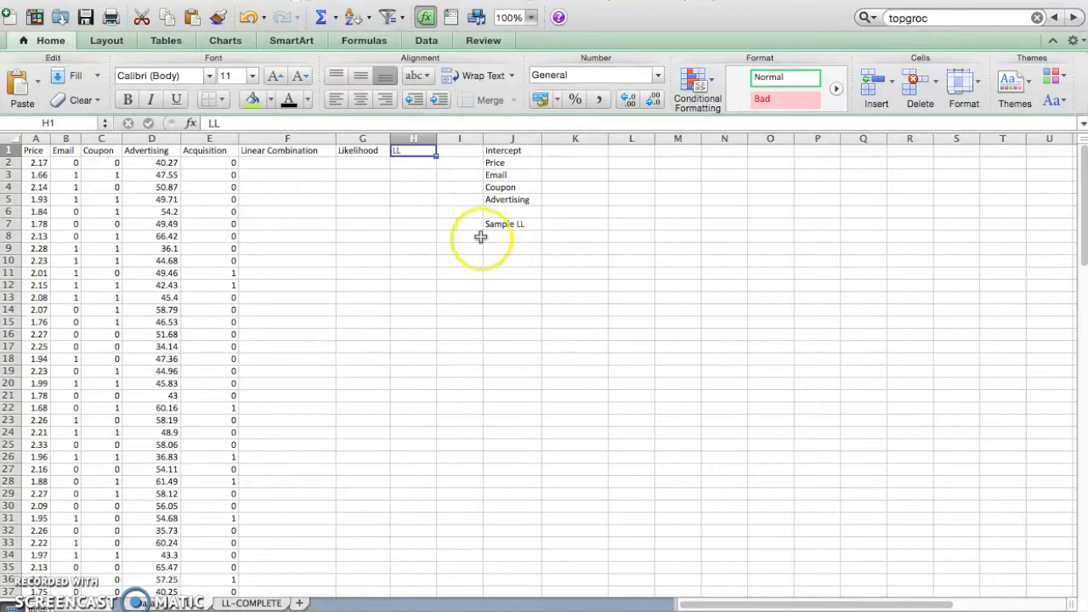
Enter a starting value of 0 for the Intercept, Price, Email, Coupon and Advertising coefficients in K1:K5
click(569, 150)
text(0)
key(Return)
text(0)
key(Return)
text(0)
key(Return)
text(0)
key(Return)
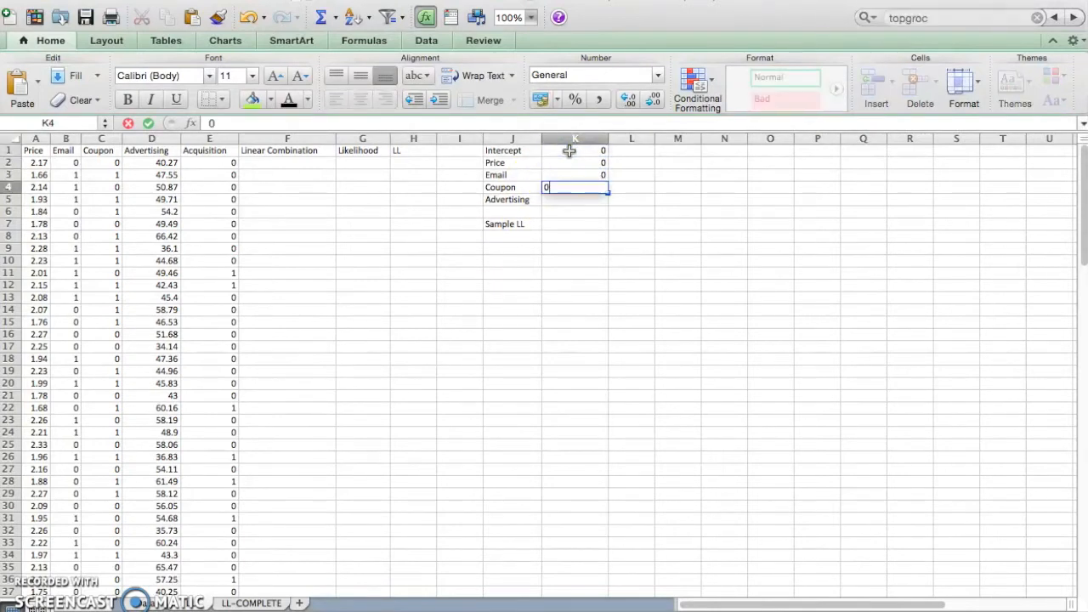
text(0)
key(Return)
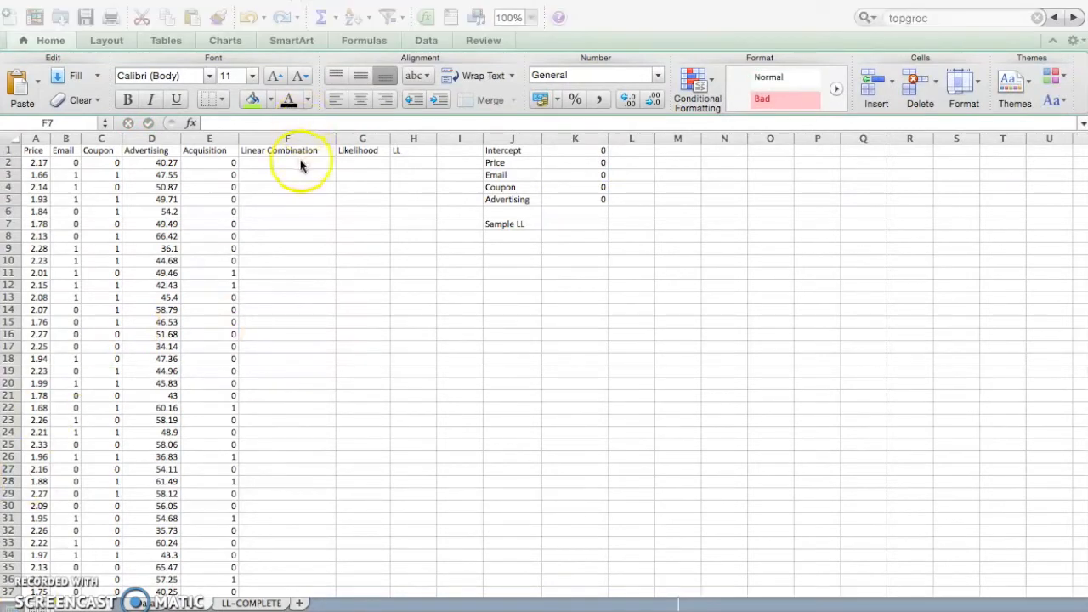
Begin the Linear Combination formula in F2 with the absolute intercept plus the price term: =$K$1+($K$2*A2)
click(297, 161)
click(299, 165)
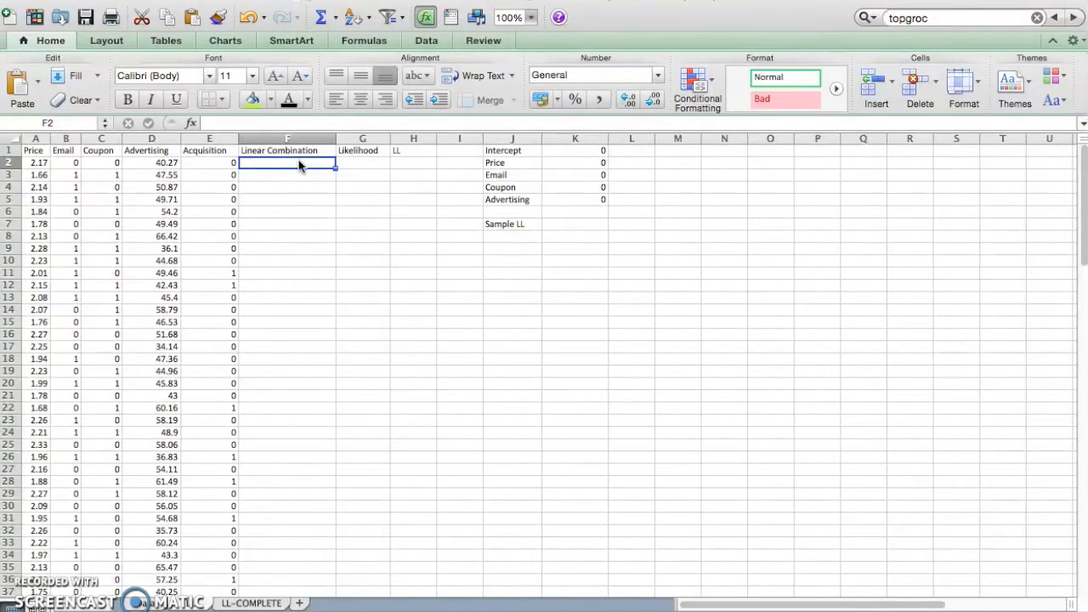
text(=)
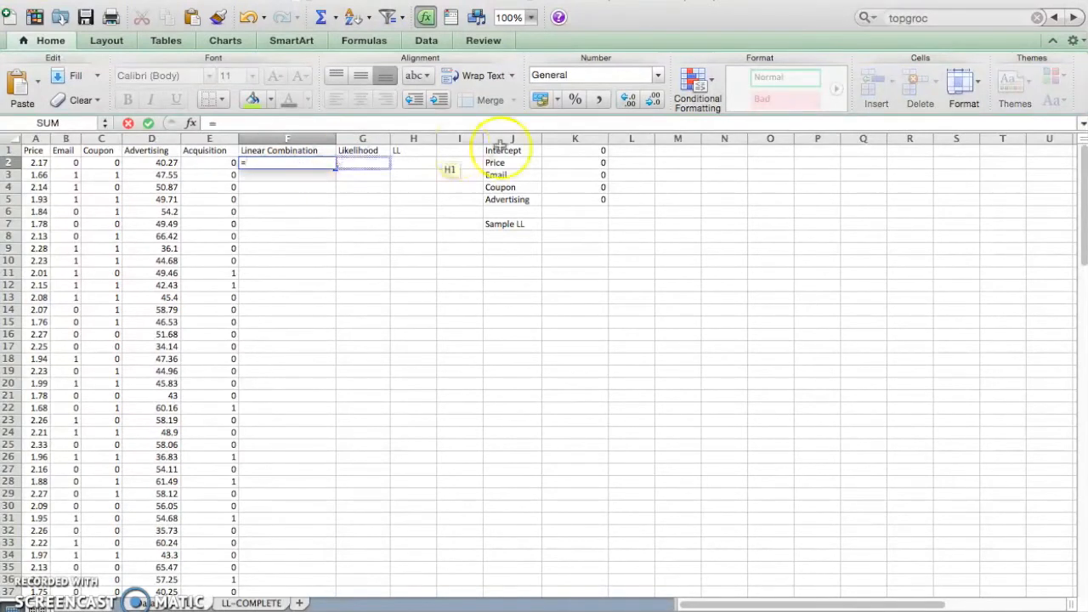
click(593, 150)
key(F4)
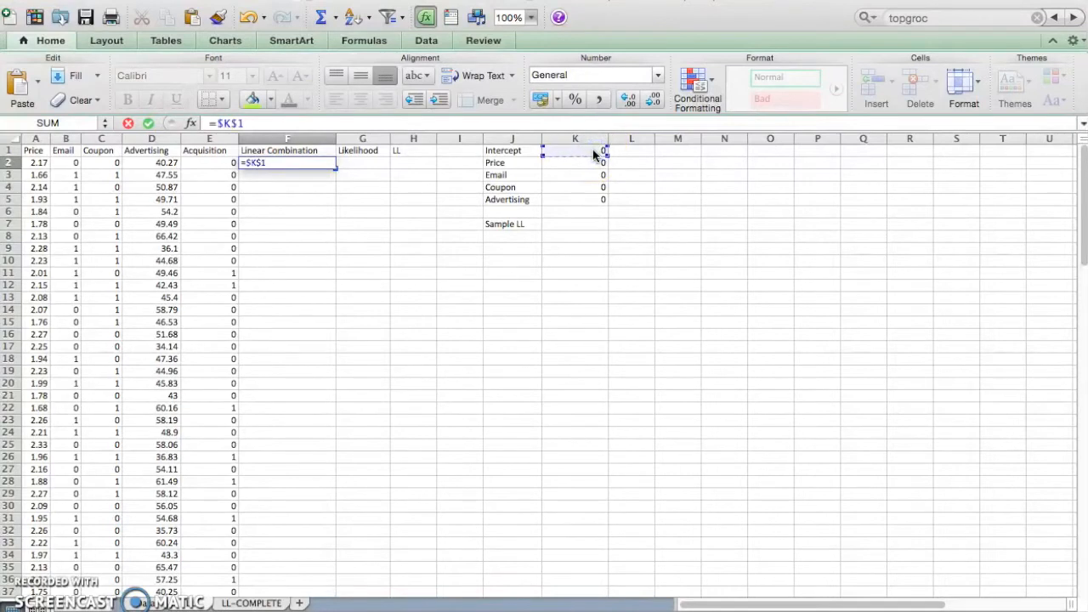
text(+()
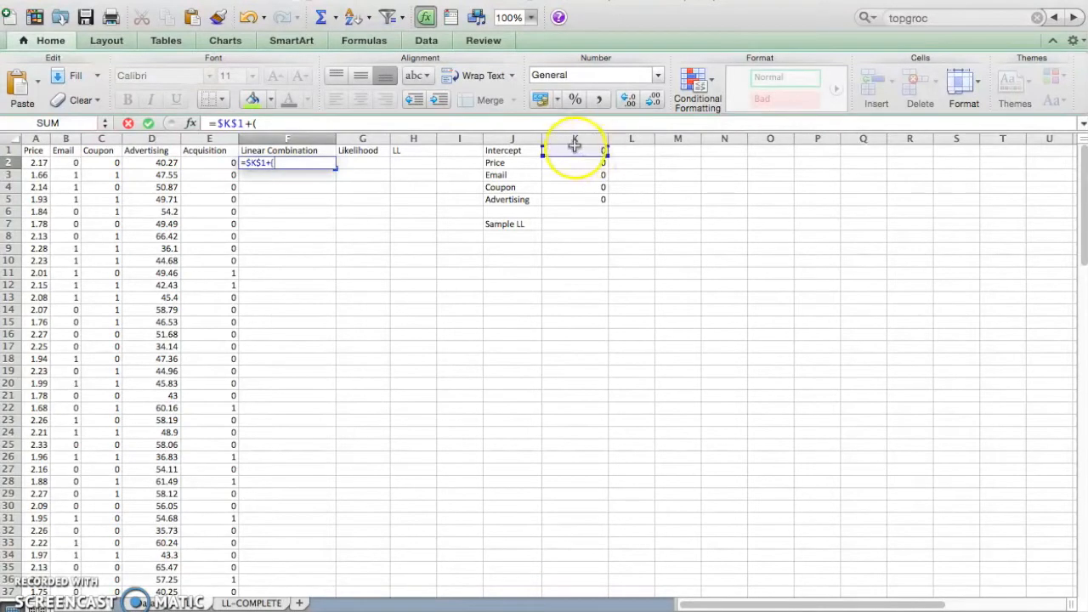
click(568, 166)
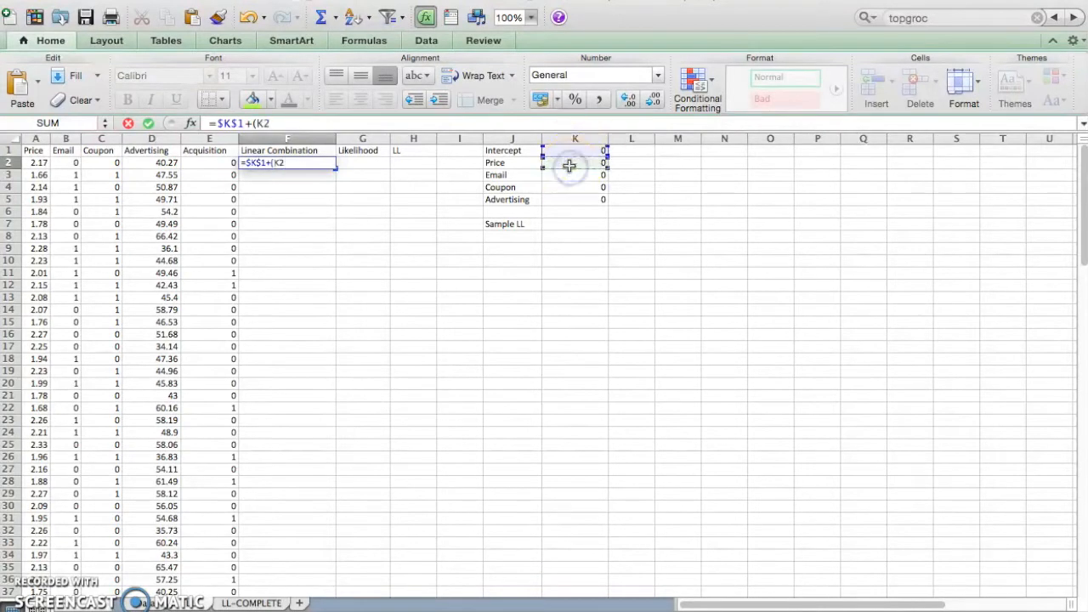
key(F4)
text(*)
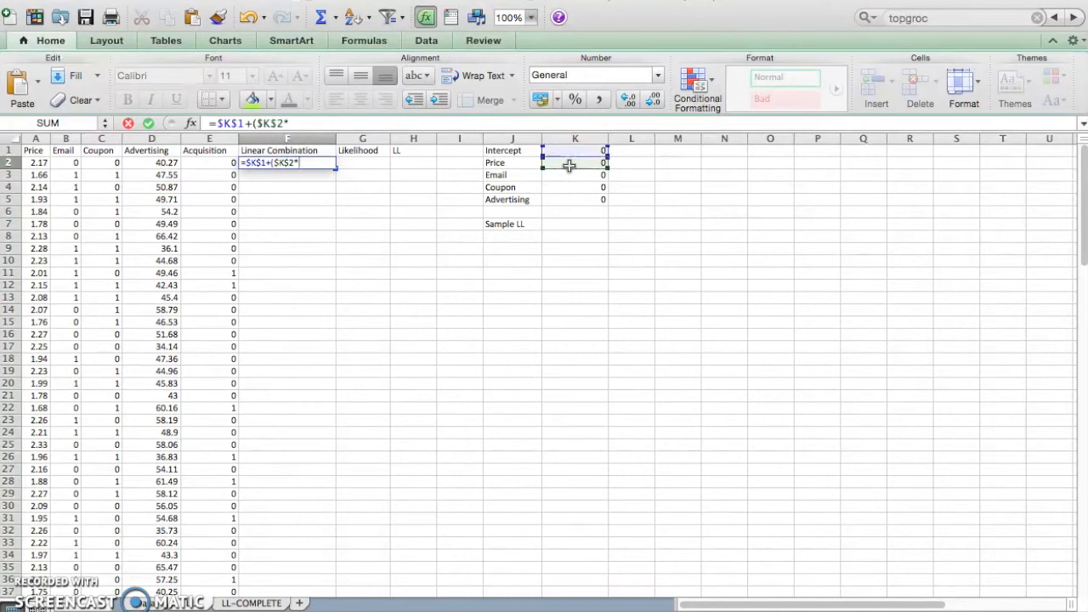
click(36, 164)
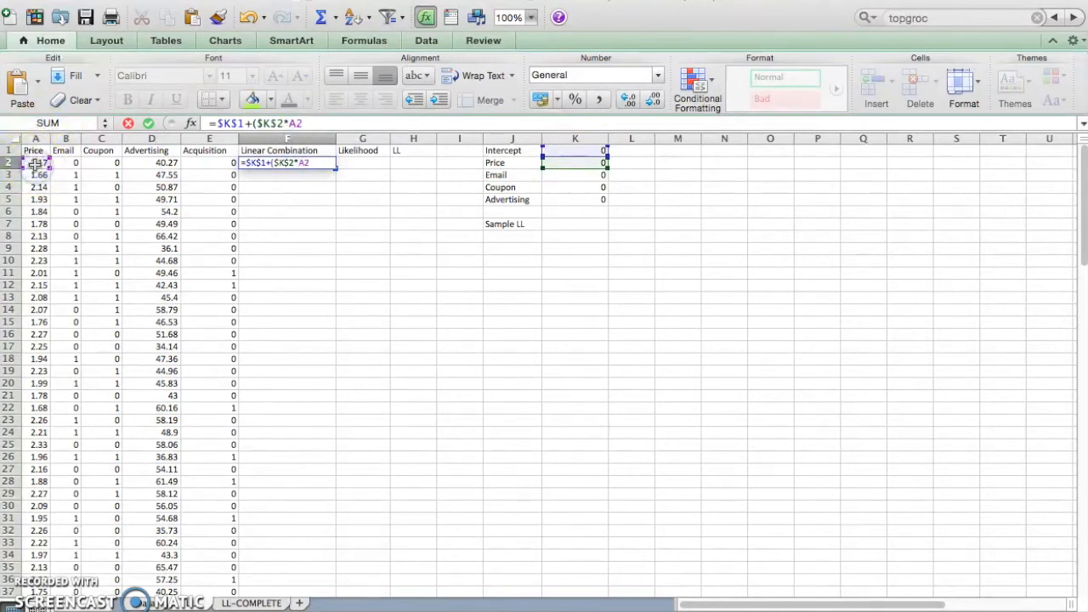
text()+()
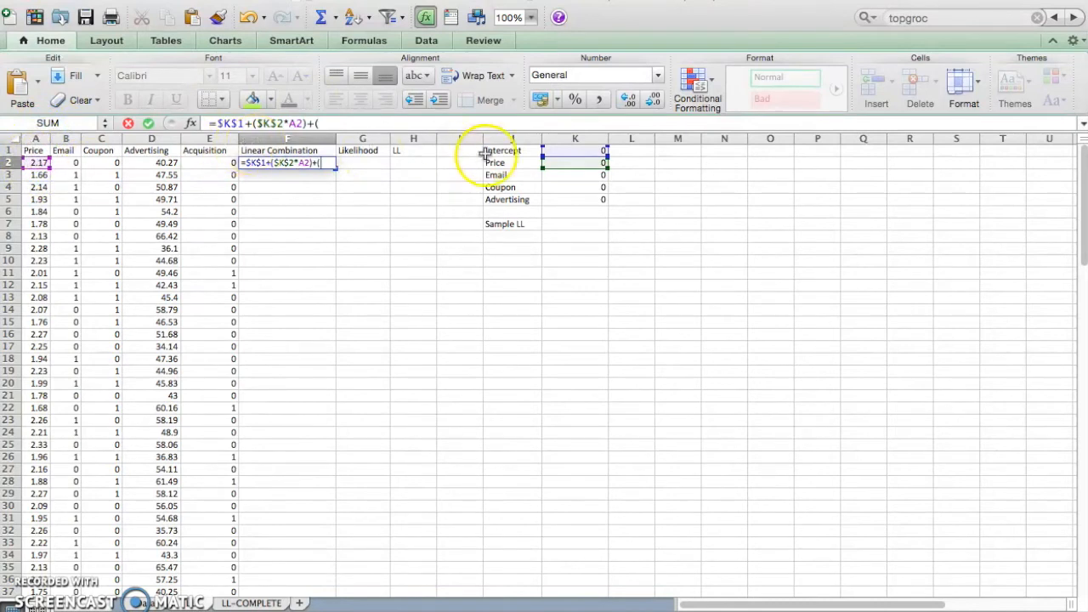
Add the email term ($K$3*B2) to the F2 formula, keeping the coefficient reference absolute
click(575, 175)
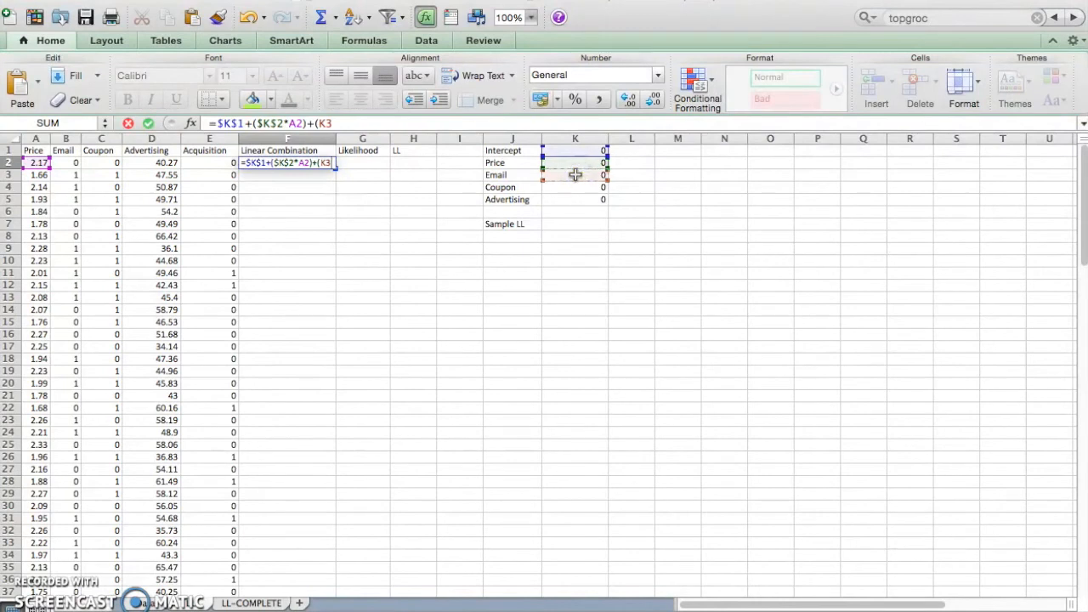
key(F4)
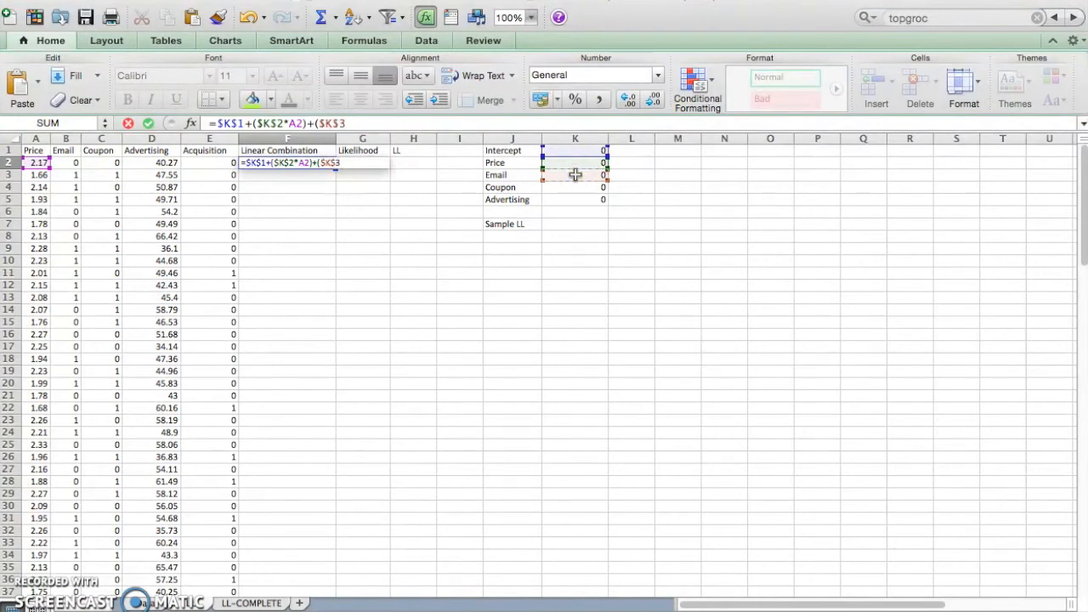
text(*)
click(75, 162)
text())
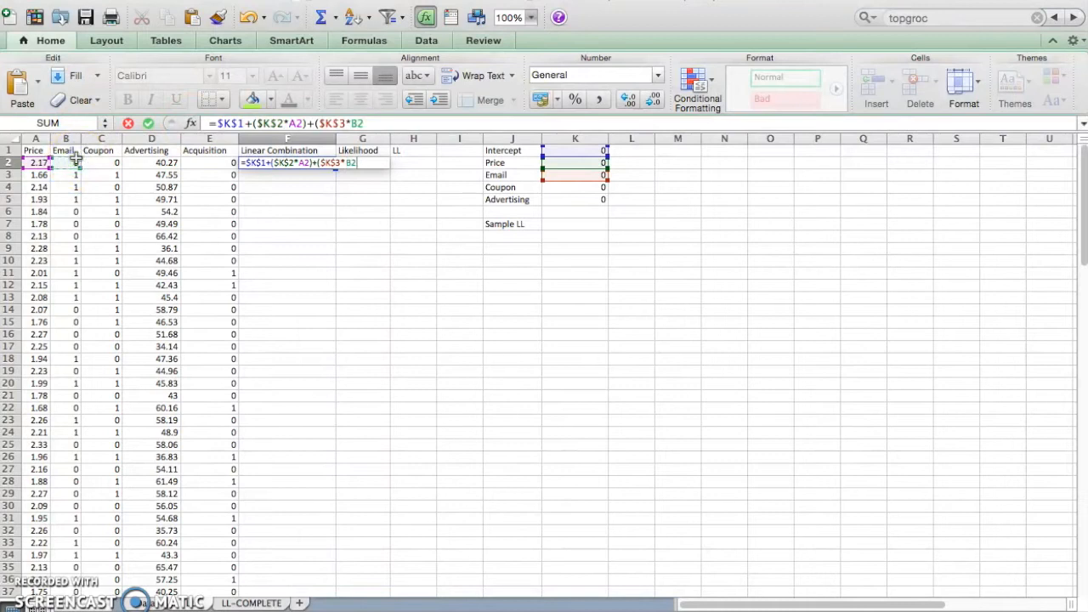
text(+()
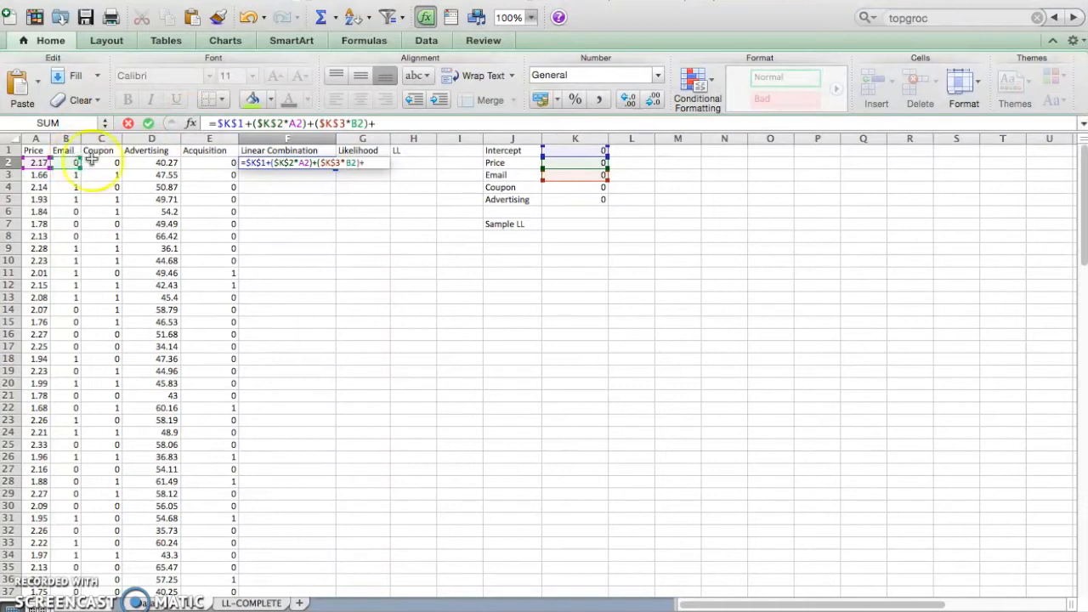
Add the coupon term ($K$4*C2) to the F2 formula, with an absolute coefficient reference
click(553, 186)
key(F4)
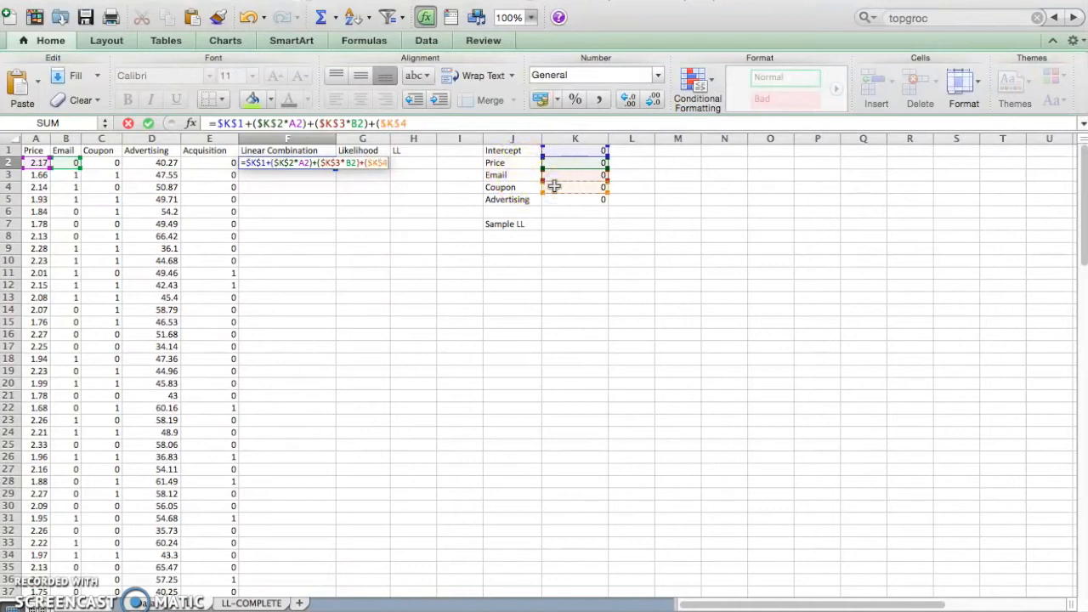
text(*)
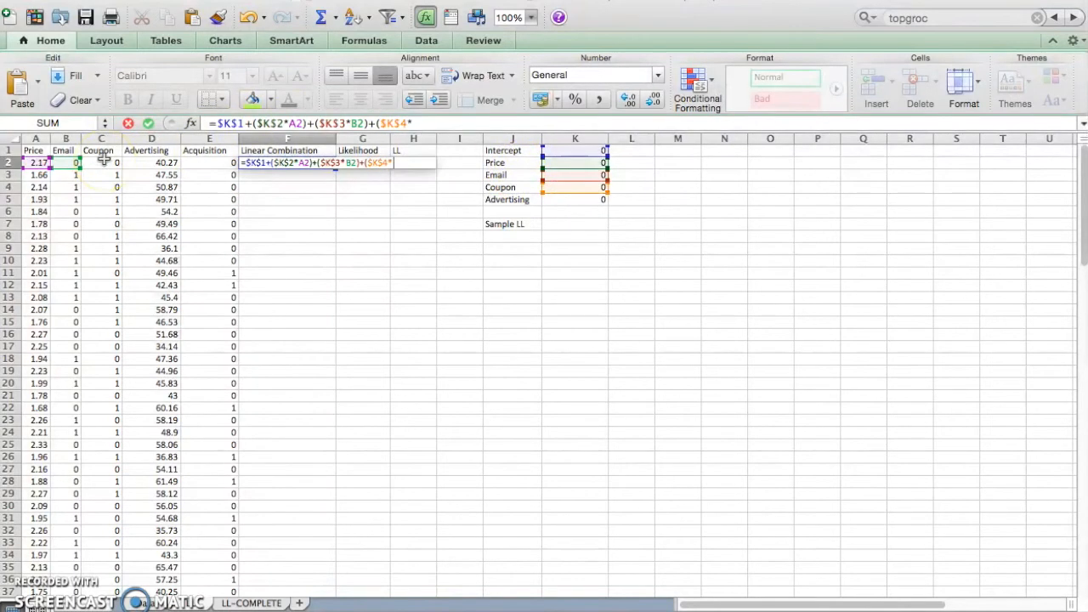
click(103, 162)
text())
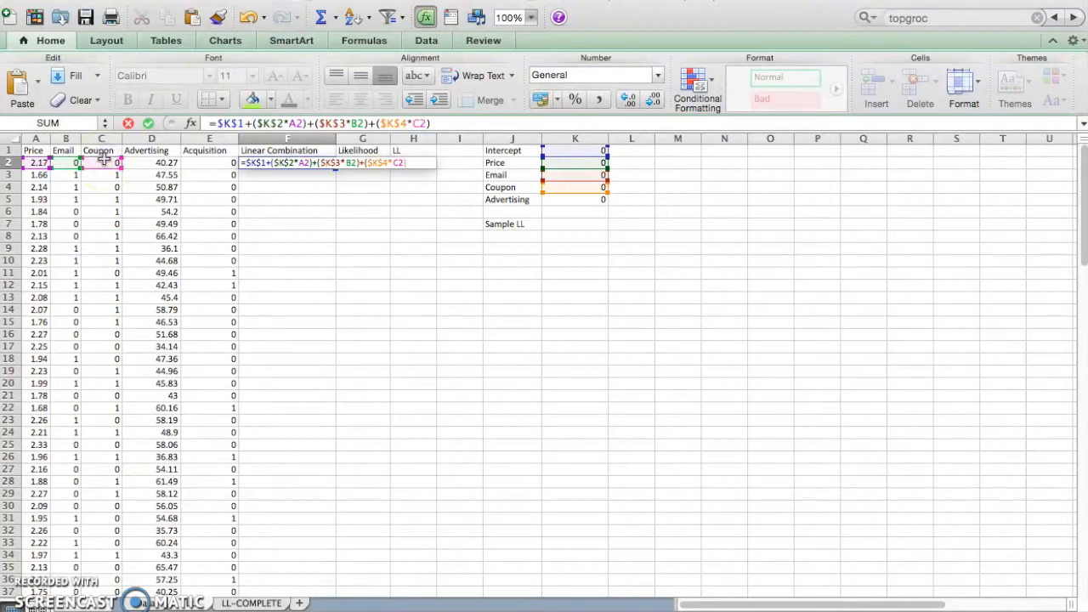
text(+()
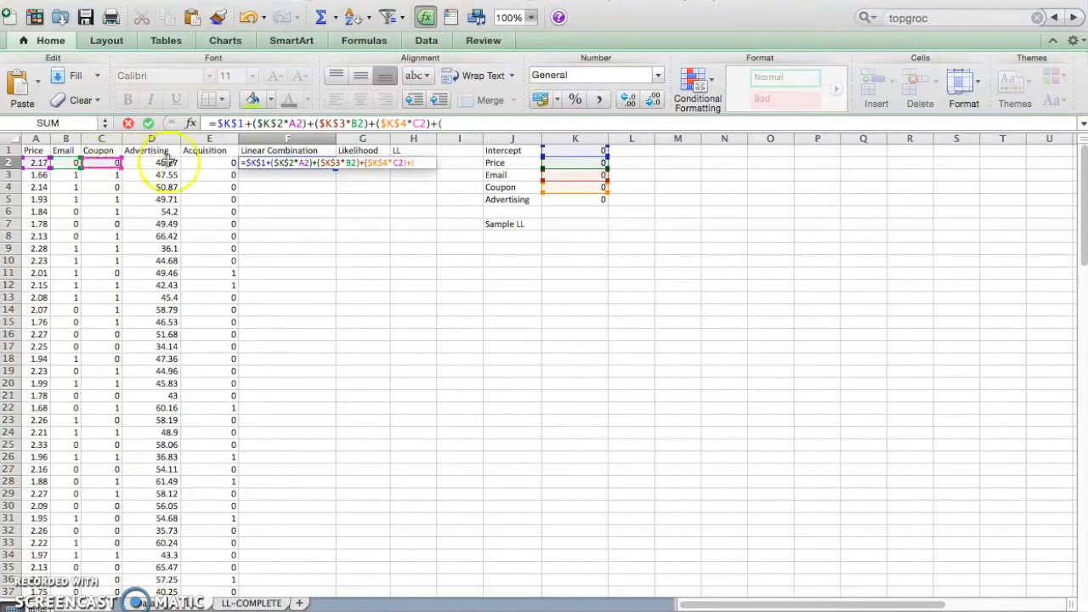
Complete the F2 formula with the advertising term ($K$5*D2), using an absolute coefficient reference, and enter it
click(565, 198)
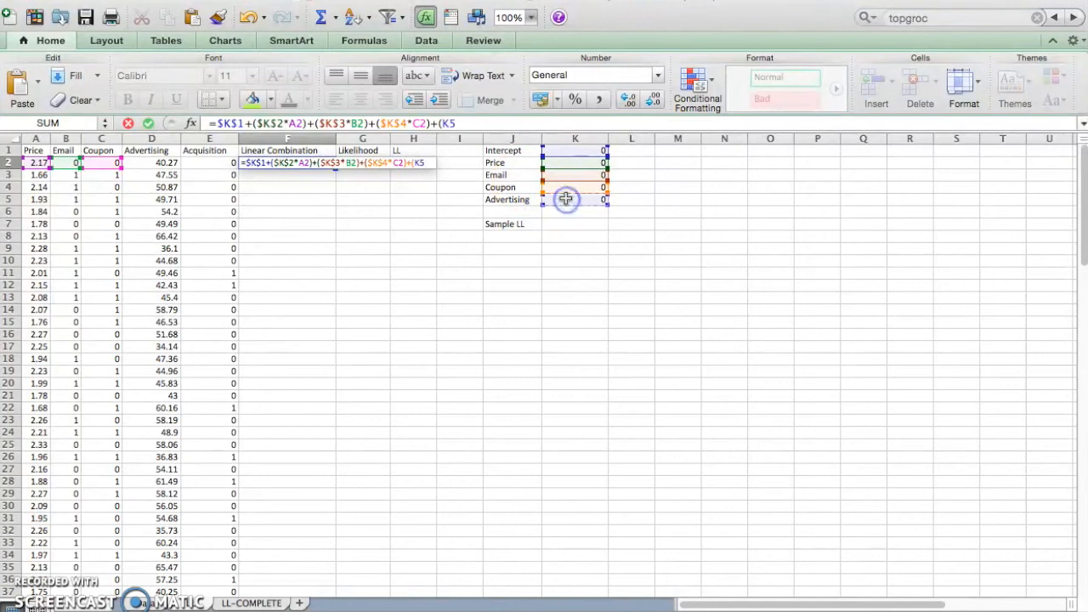
key(super+t)
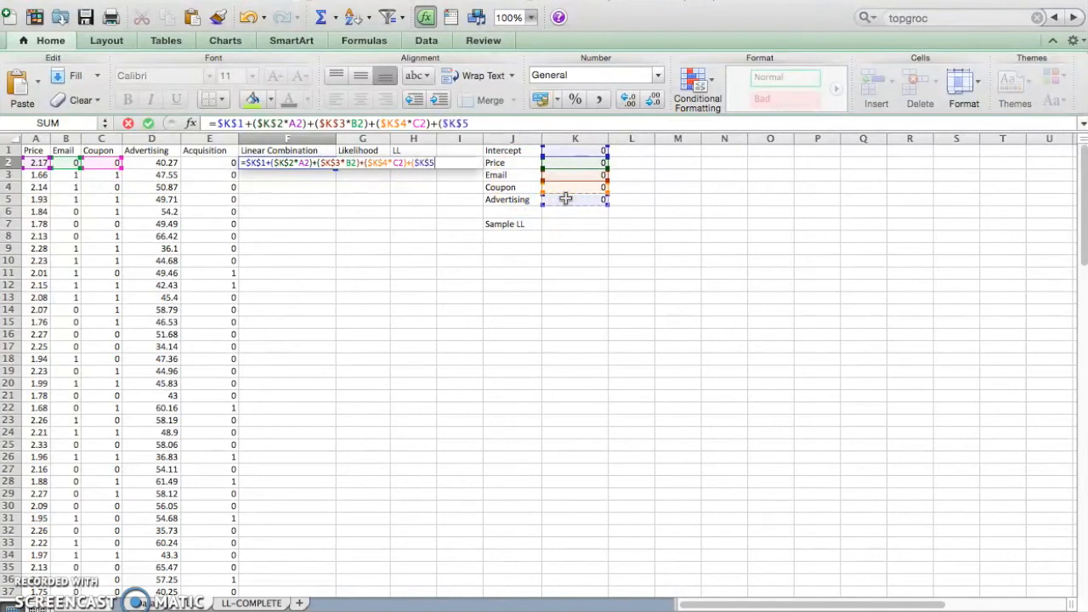
text(*)
click(164, 162)
text())
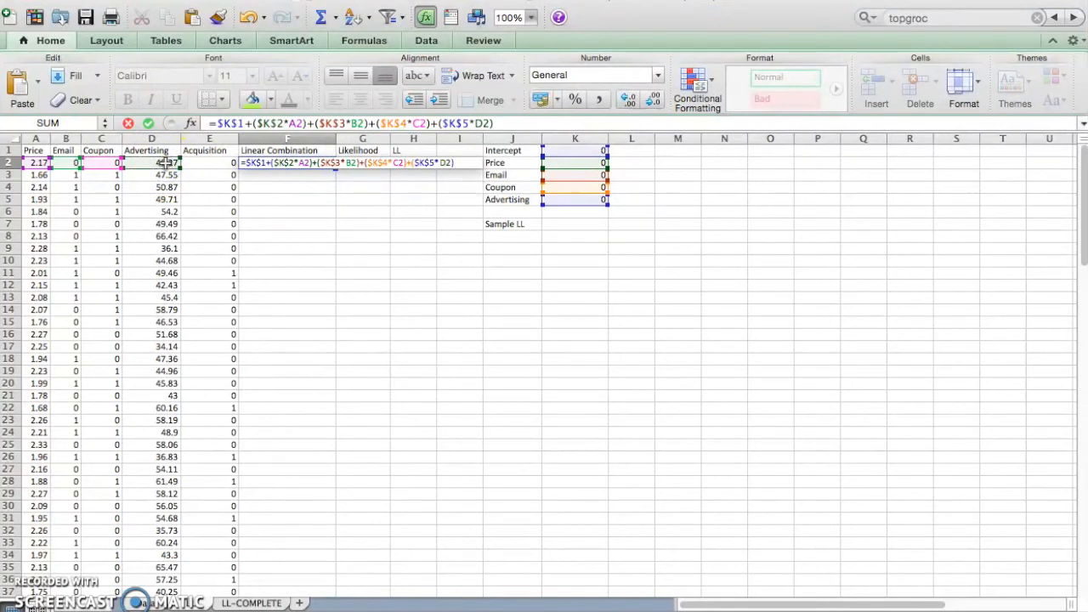
key(Return)
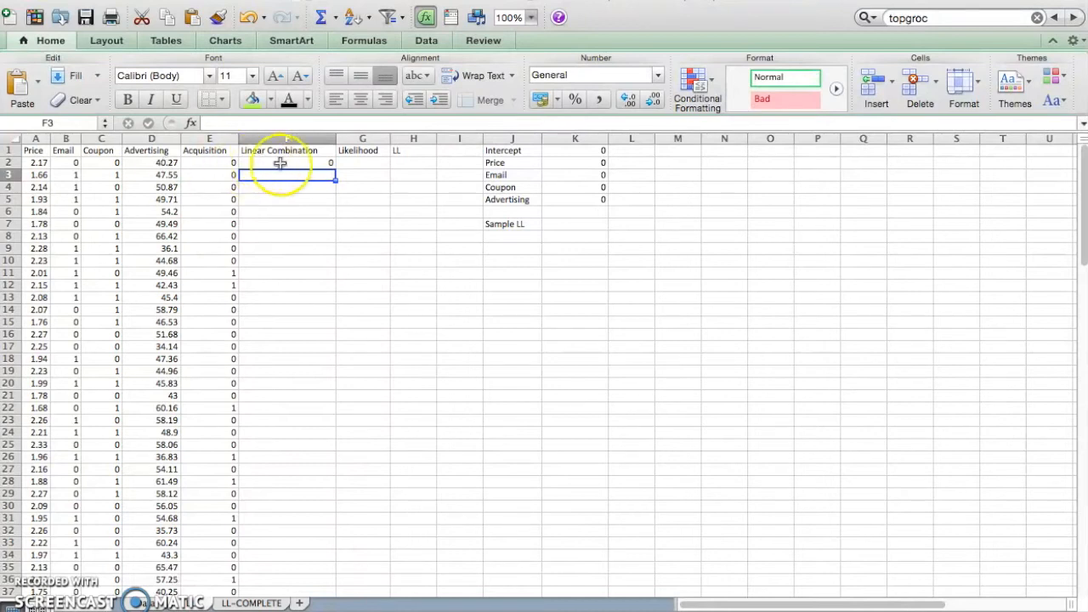
Copy the F2 formula down the whole Linear Combination column
click(297, 163)
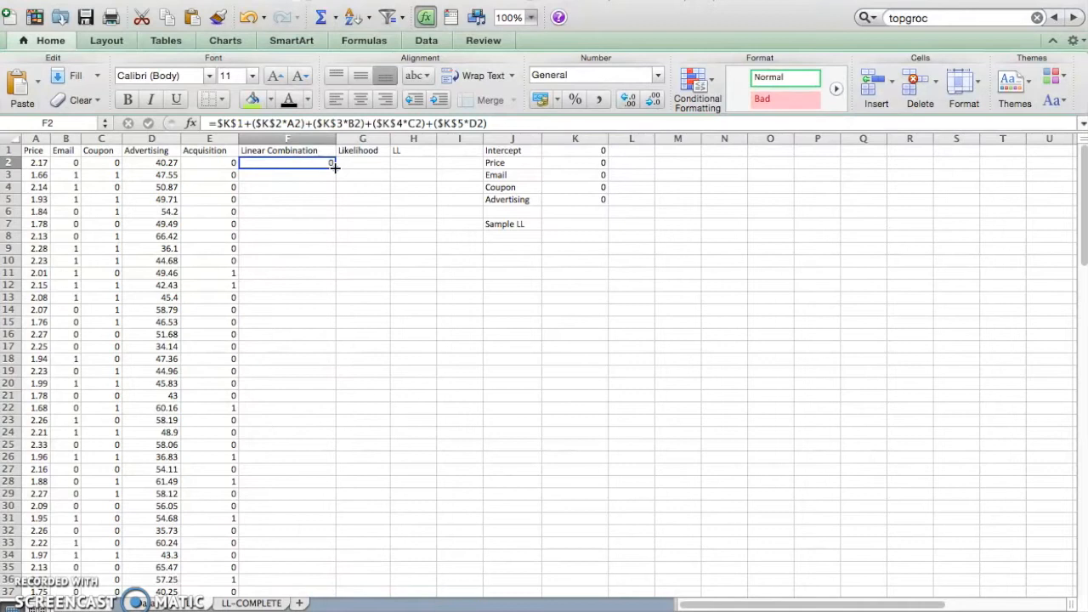
double_click(333, 167)
click(358, 151)
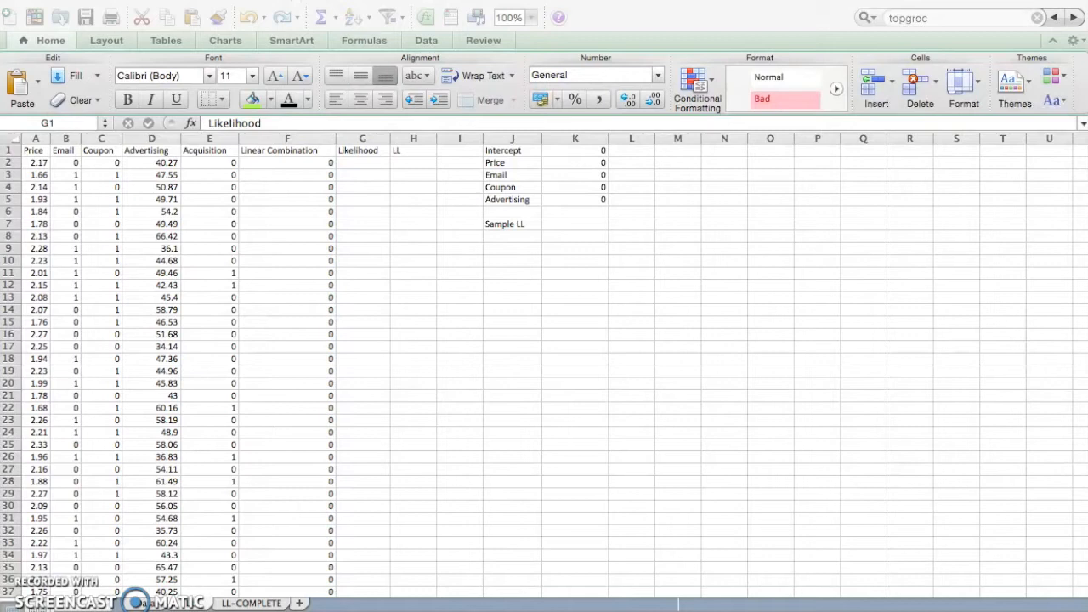
Start an IF formula in G2 that tests whether the acquisition value in E2 equals 1
click(358, 165)
click(358, 165)
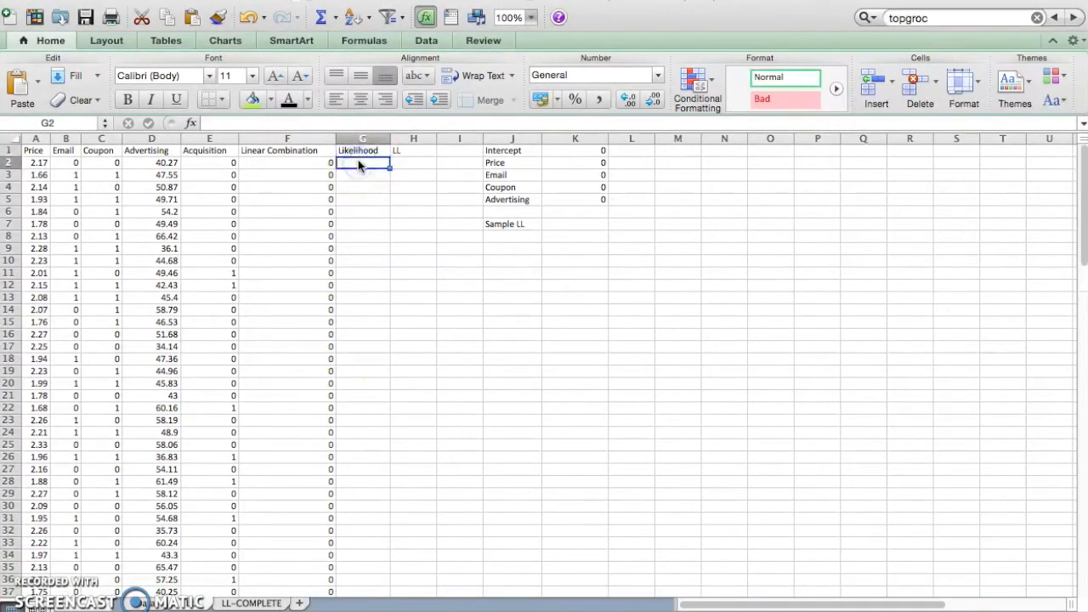
text(=IF()
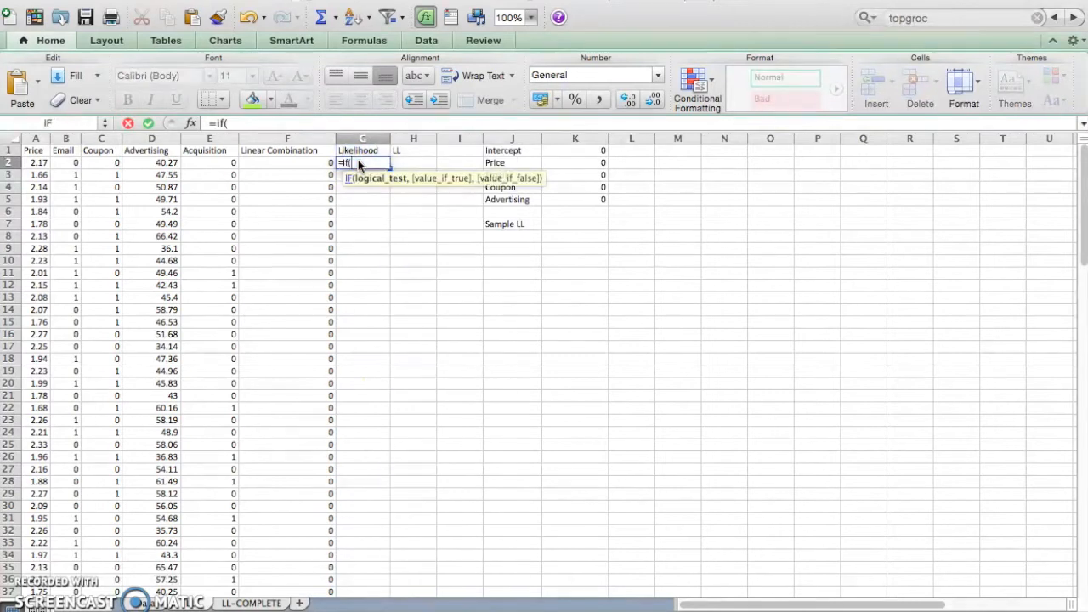
click(326, 187)
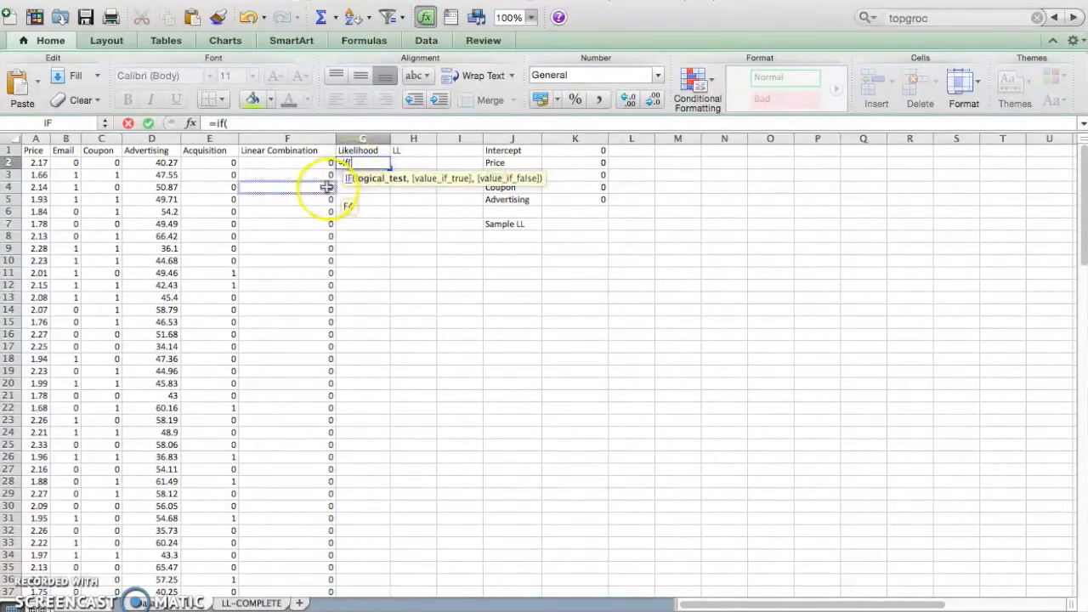
click(227, 163)
text(=1,)
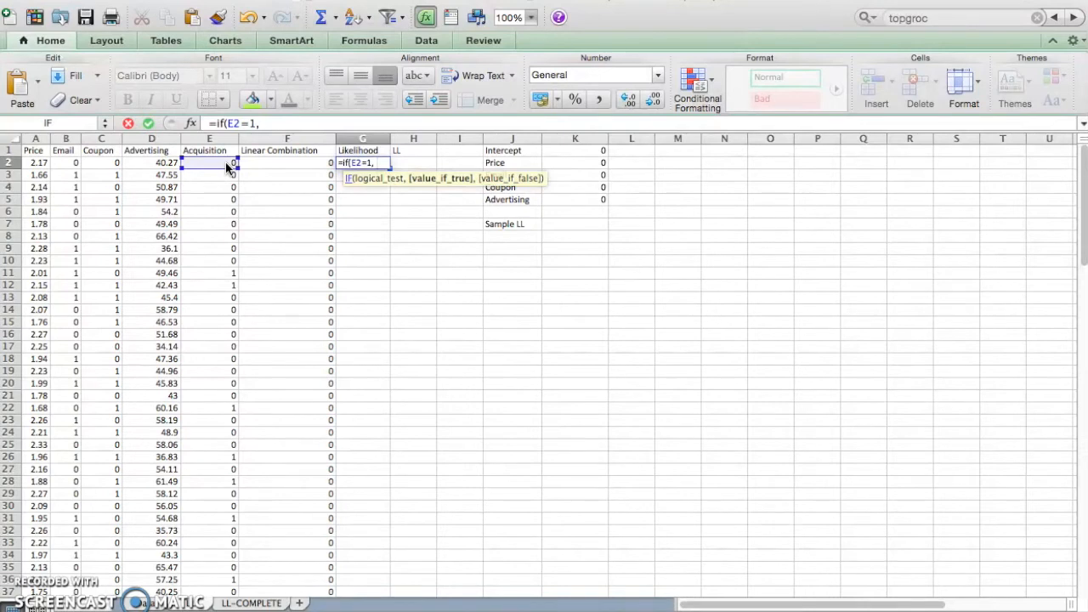
Add exp(F2)/1+exp(F2) as the value-if-true part of the G2 formula, referencing the linear combination
text(exp()
click(262, 164)
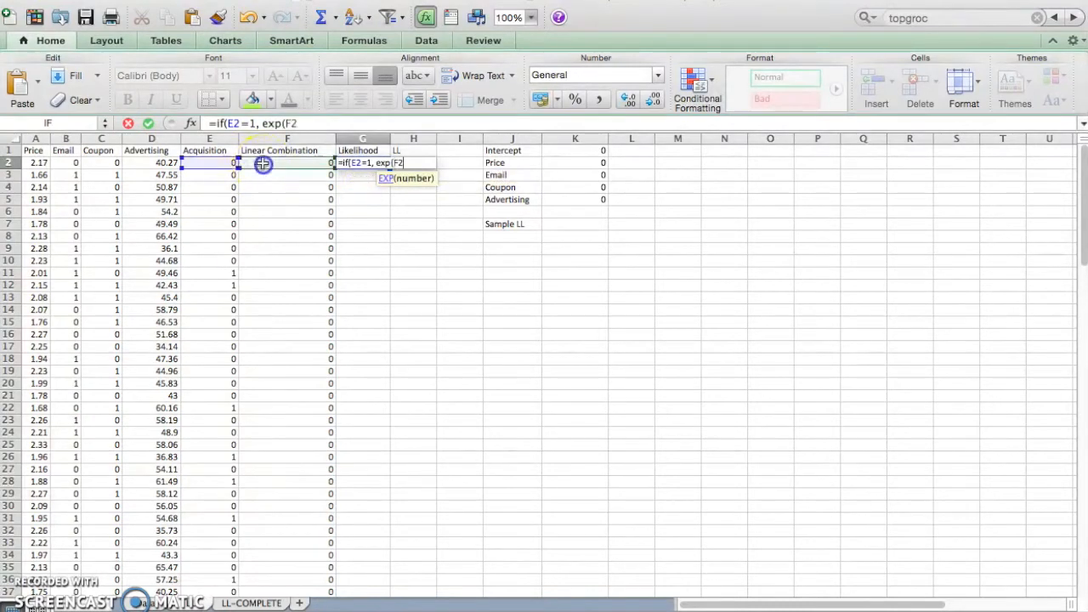
text()/)
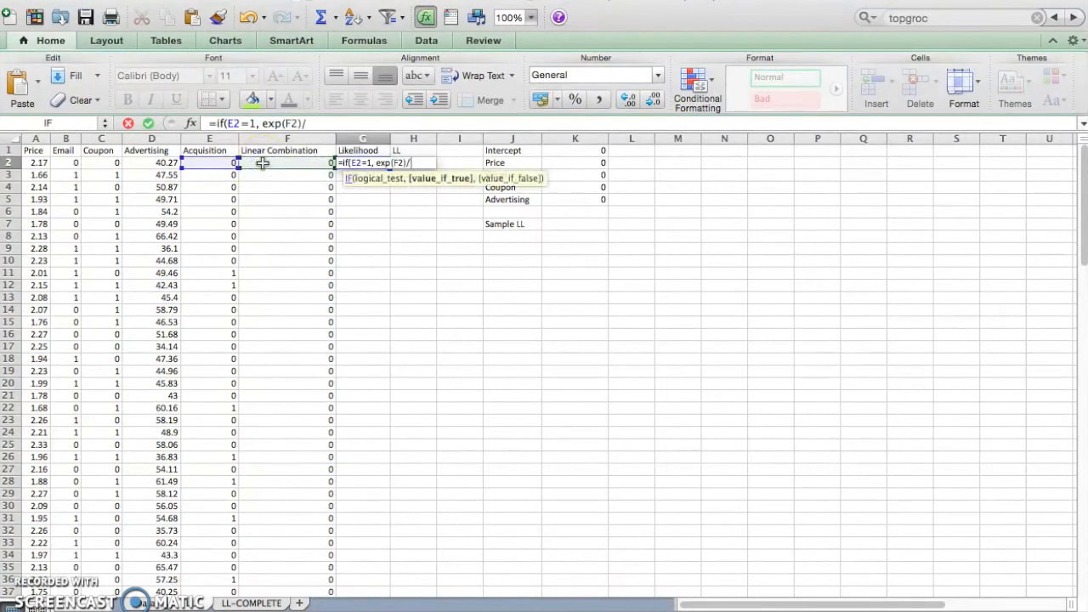
text(1+exp()
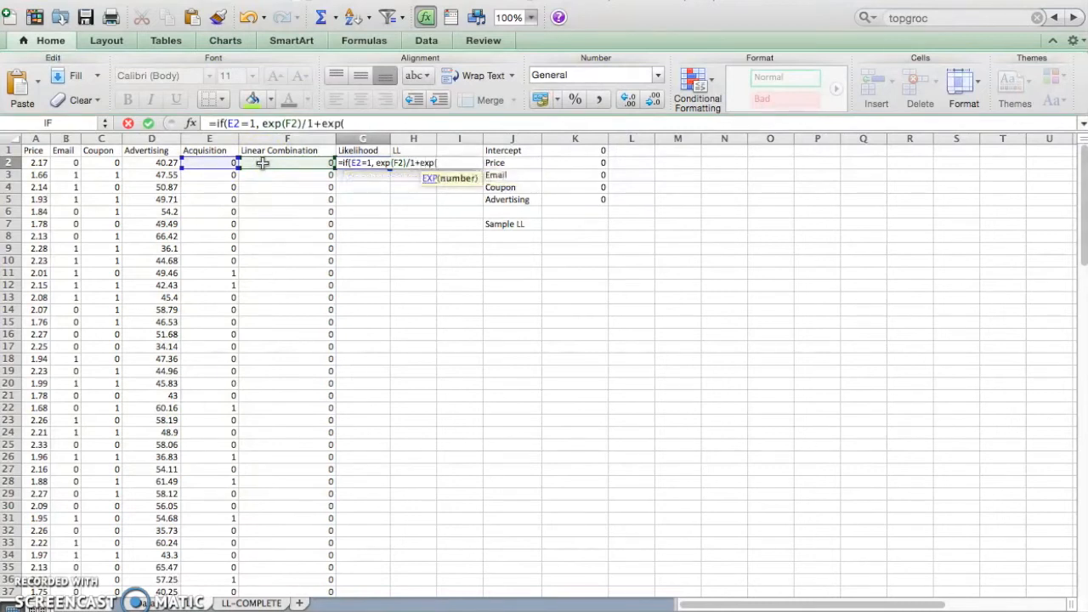
click(262, 163)
text(),)
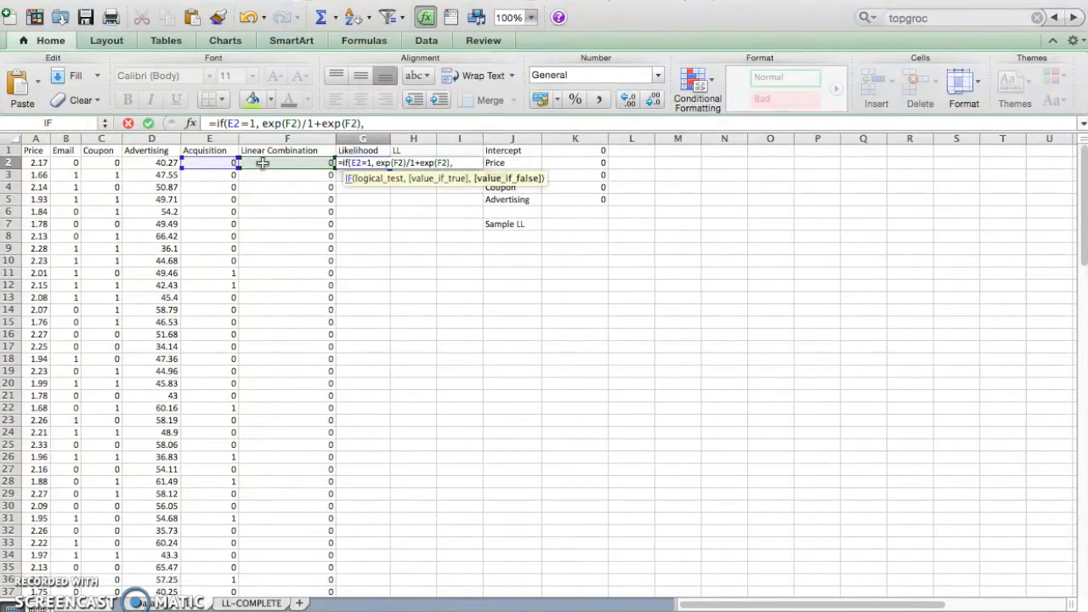
Complete the G2 formula with 1/(1+exp(F2)) as the value if false and enter it
text(1/(1+exp()
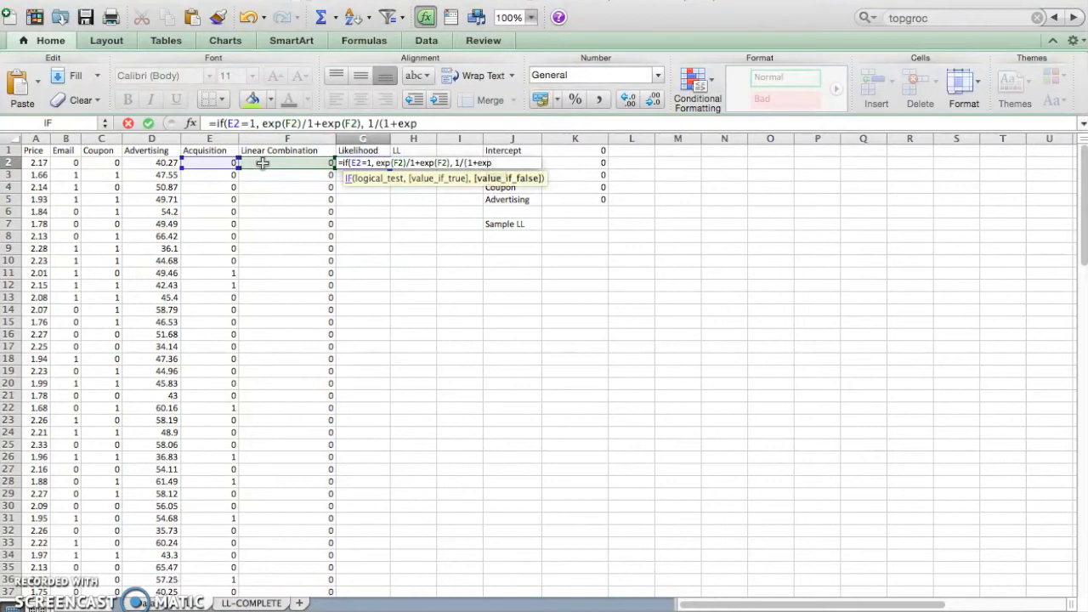
click(263, 164)
text())
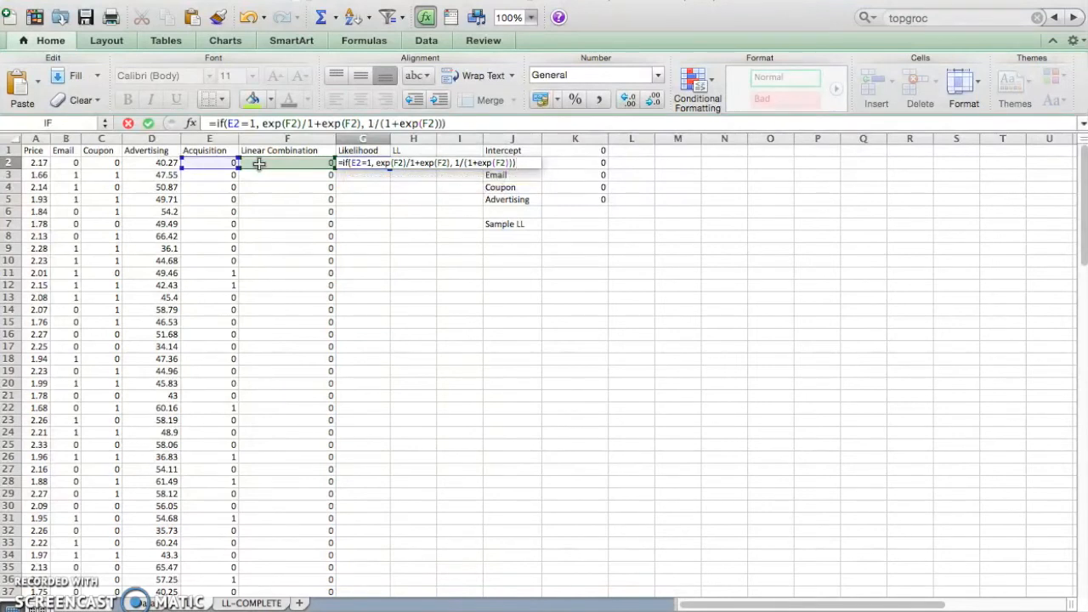
key(Return)
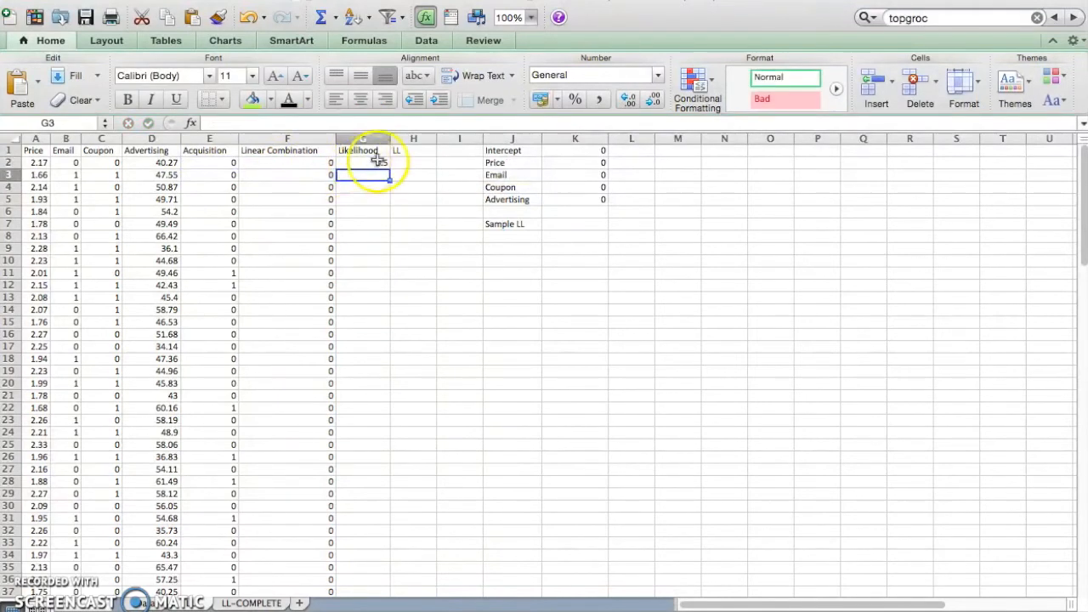
Copy the G2 formula down the whole Likelihood column
click(374, 162)
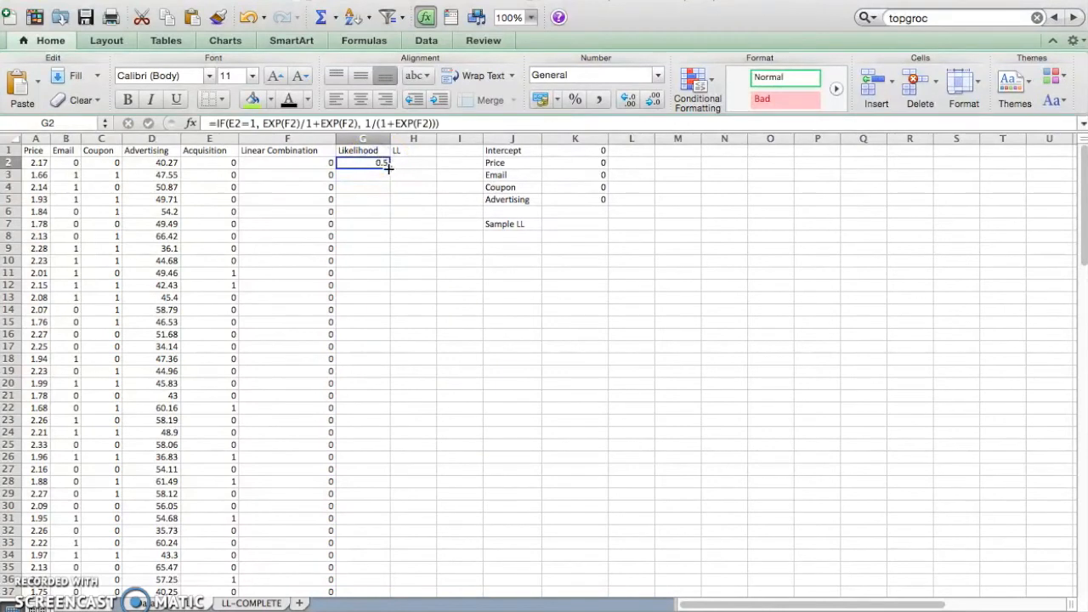
double_click(388, 168)
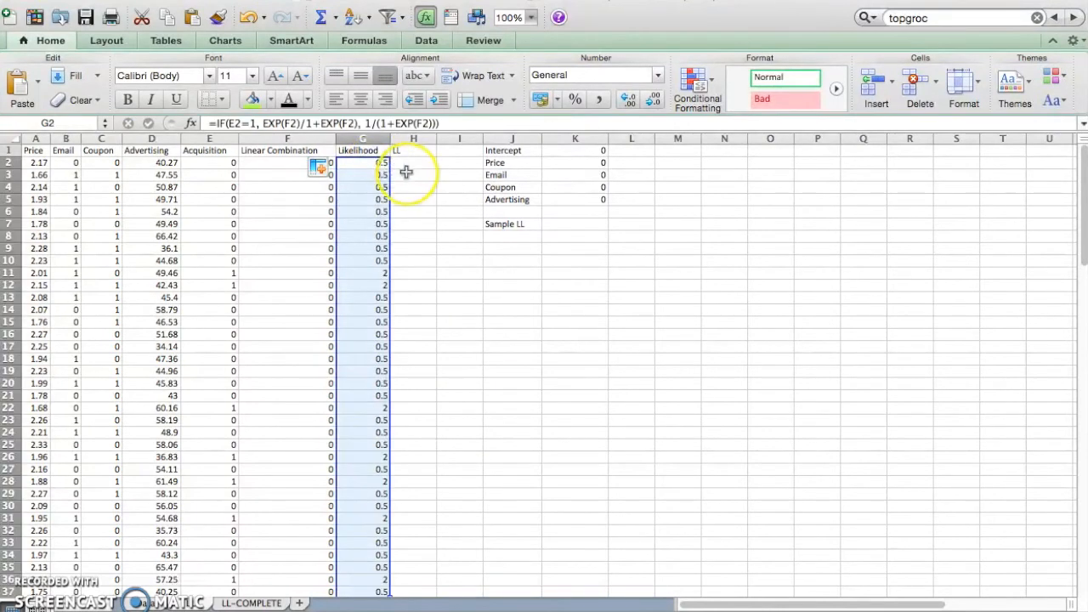
click(364, 168)
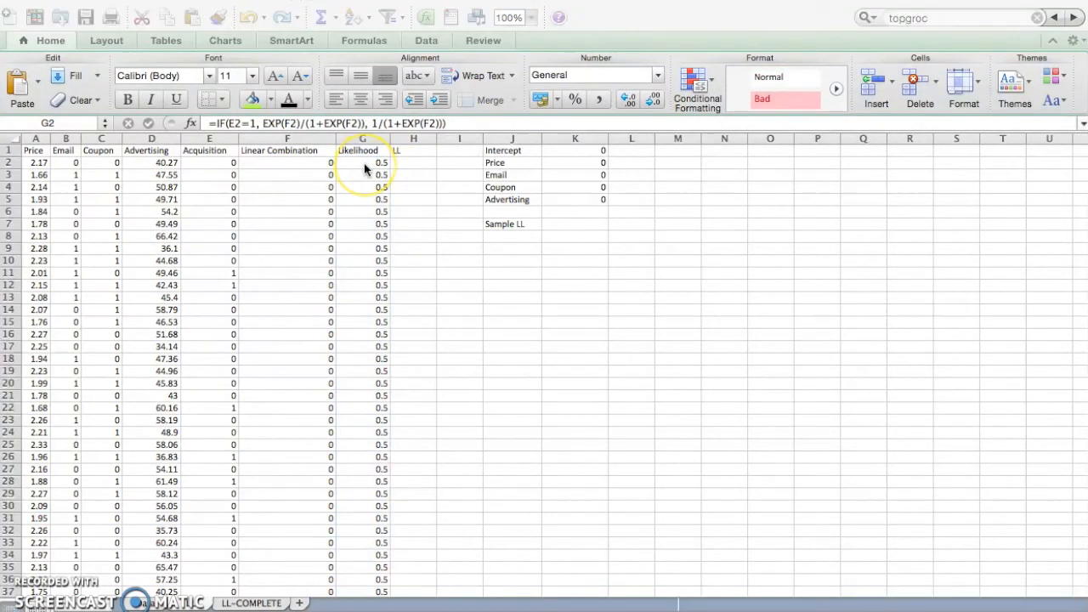
Review the likelihood formula in G2, highlighting the (1+EXP(F2)) denominator of its value-if-true part
click(364, 167)
click(251, 120)
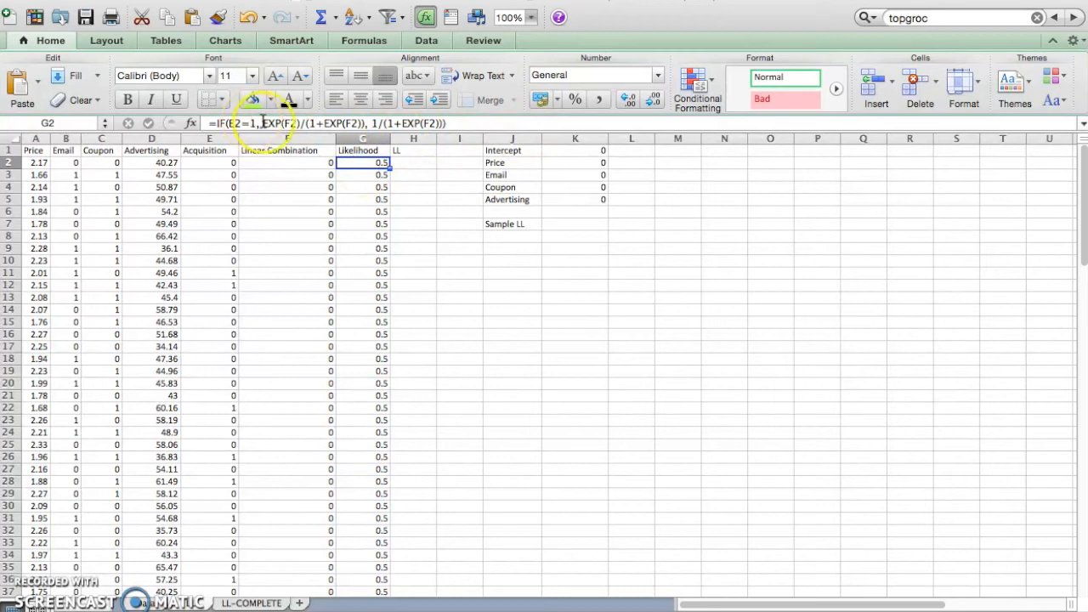
drag(308, 123, 364, 123)
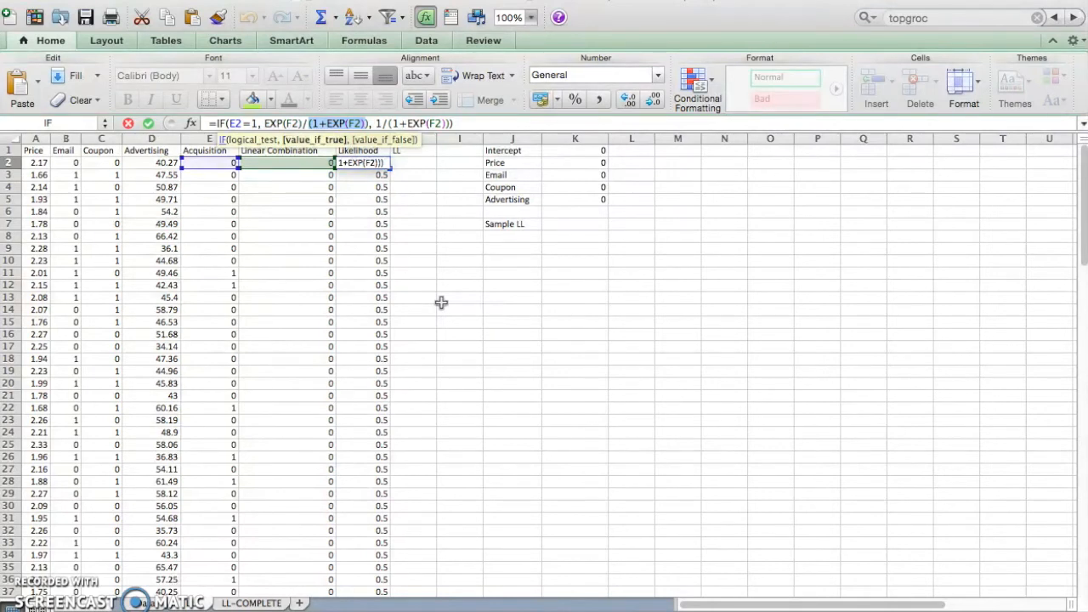
key(Return)
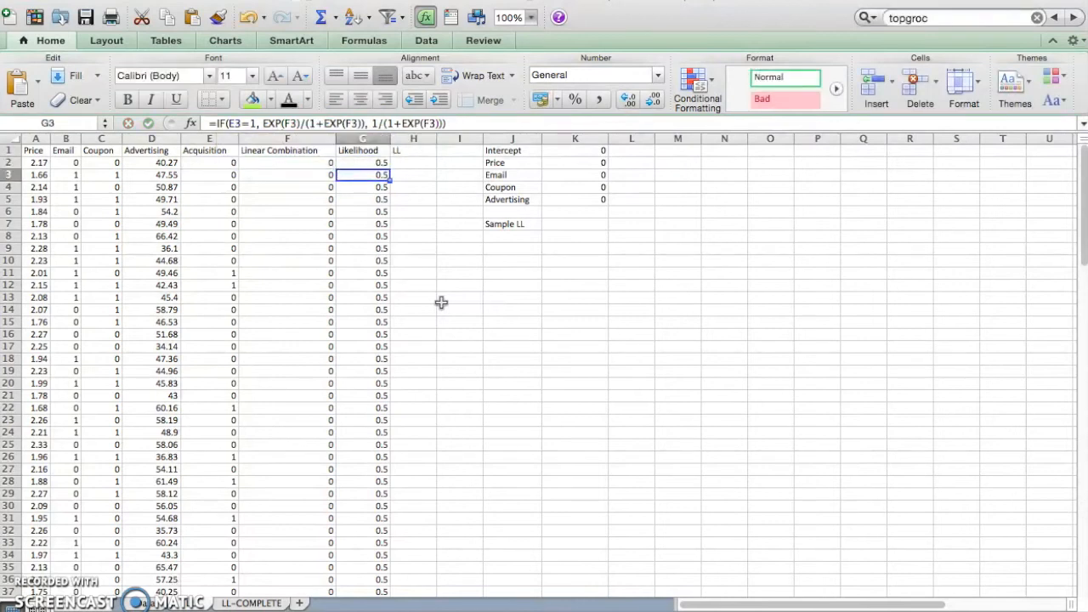
Enter the formula =LN(G2) in H2 to compute the first row's log-likelihood
key(Right)
key(Up)
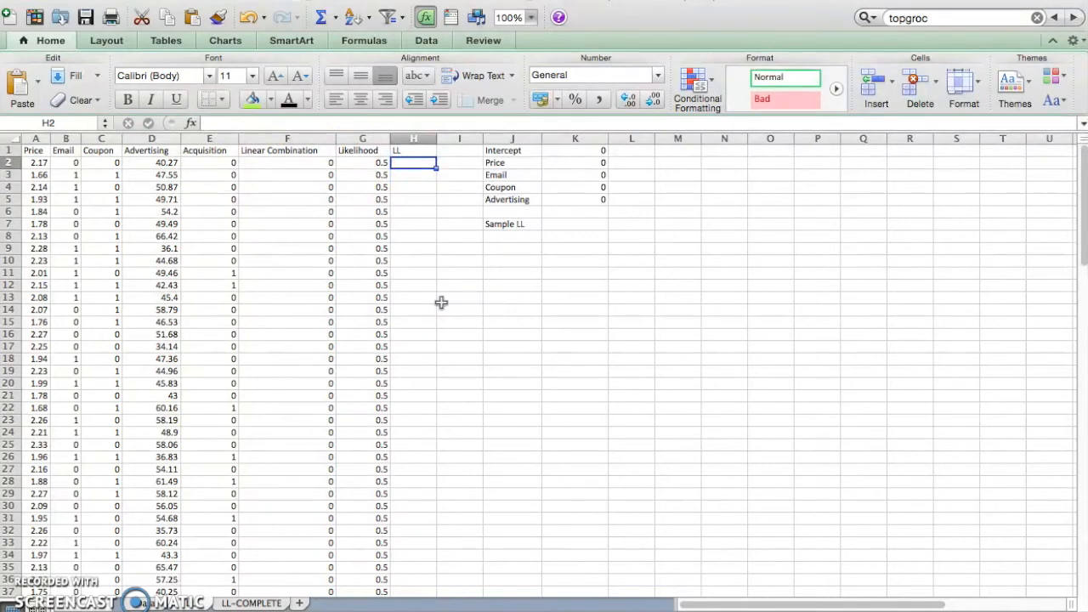
text(=ln)
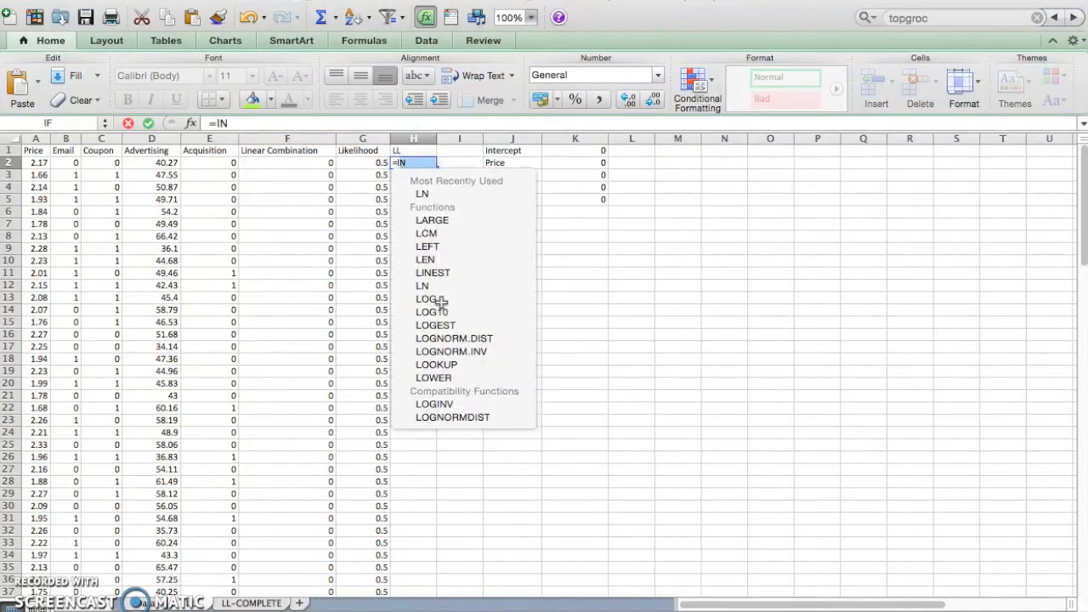
text(()
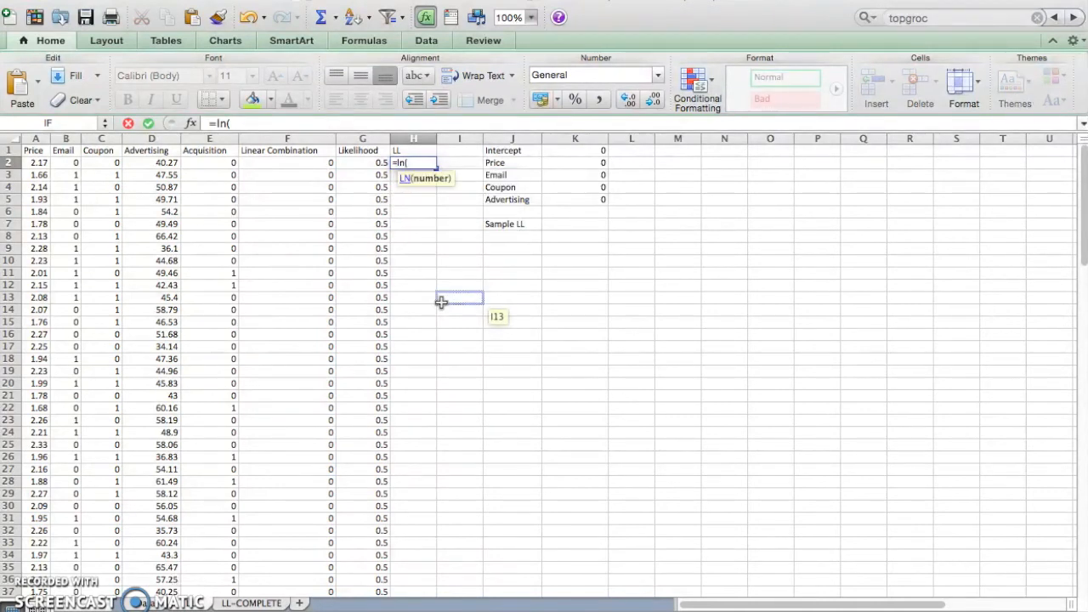
click(363, 164)
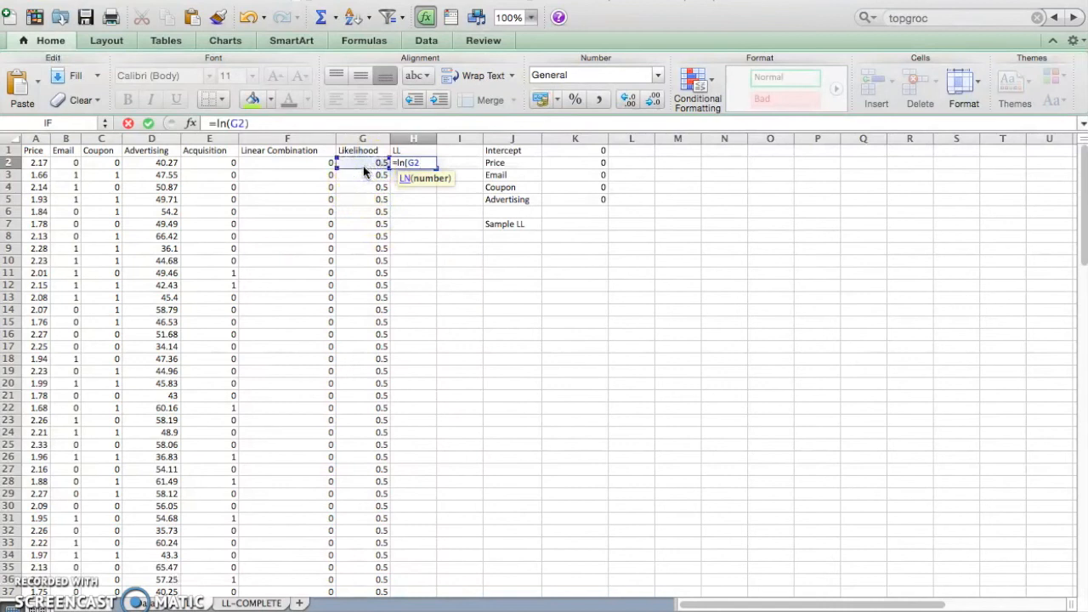
text())
key(Return)
Copy the H2 formula down the whole LL column
click(423, 163)
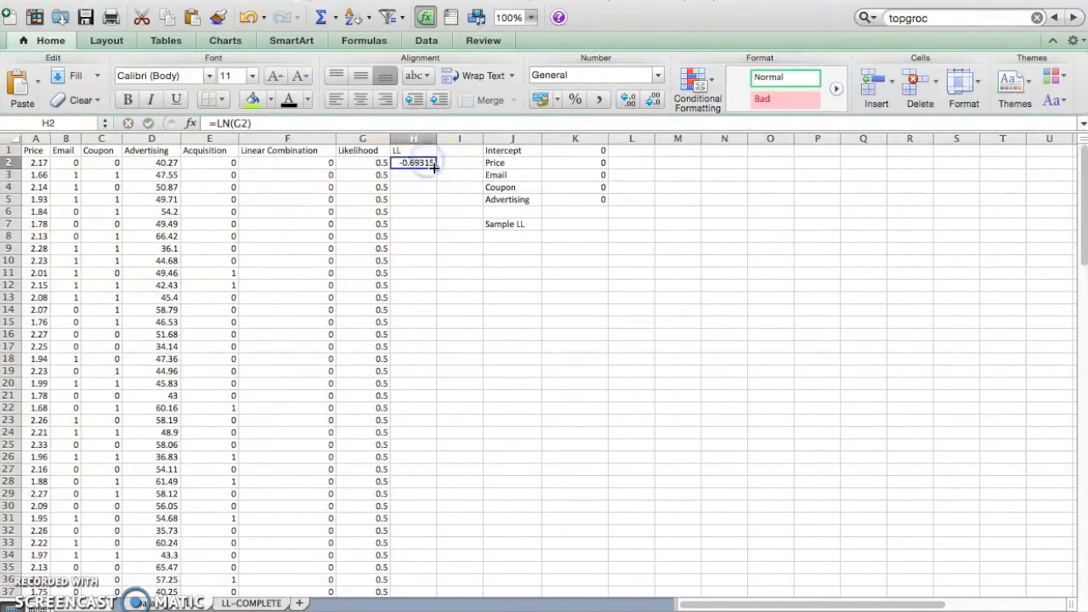
double_click(433, 166)
click(447, 176)
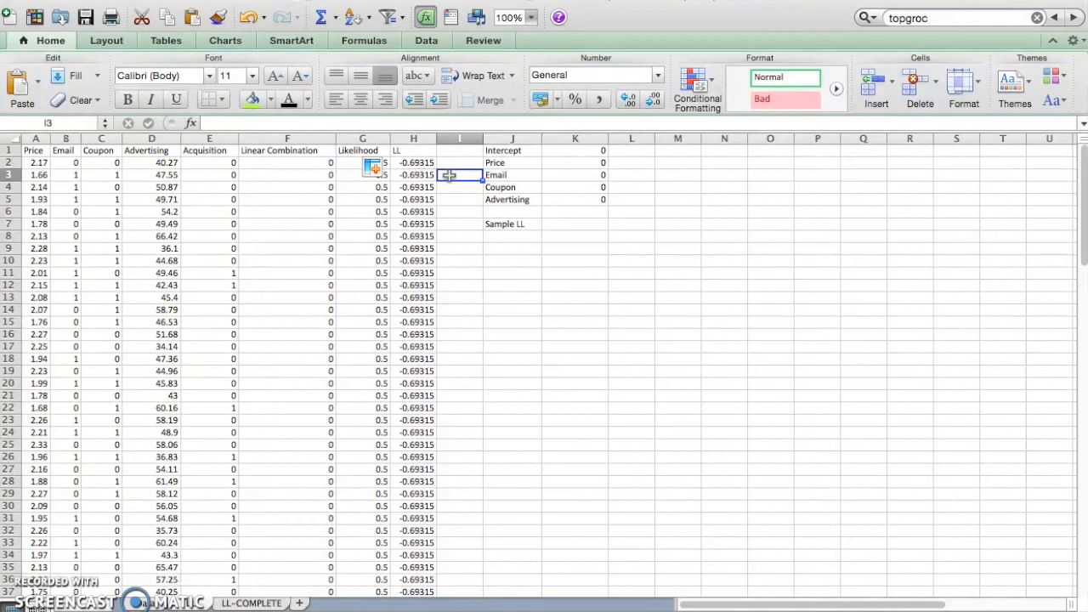
Enter =SUM(H2:H101) in K7 as the Sample LL
click(590, 225)
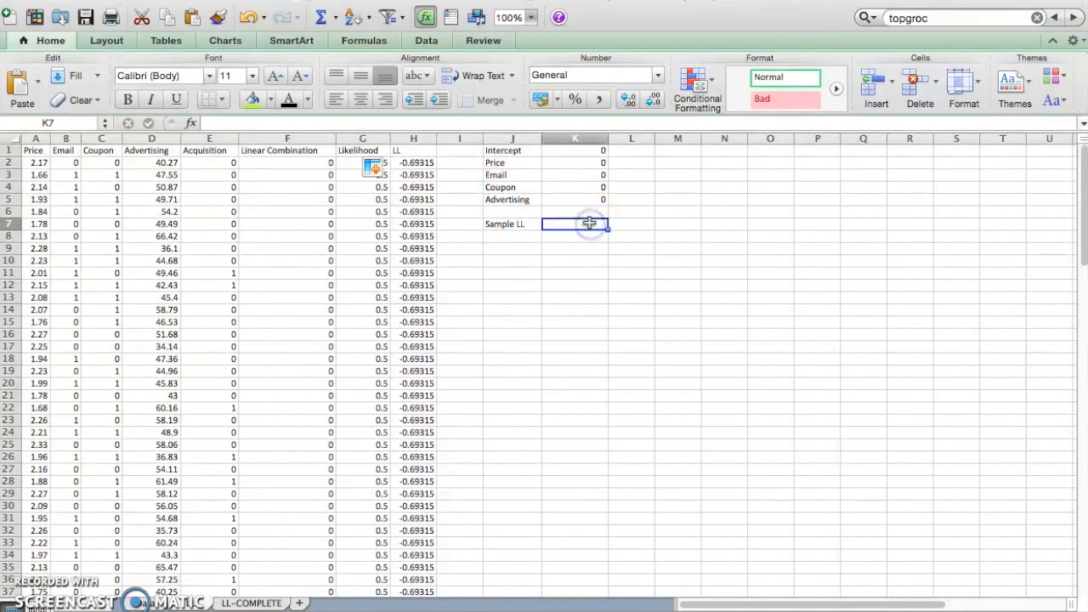
text(=sum)
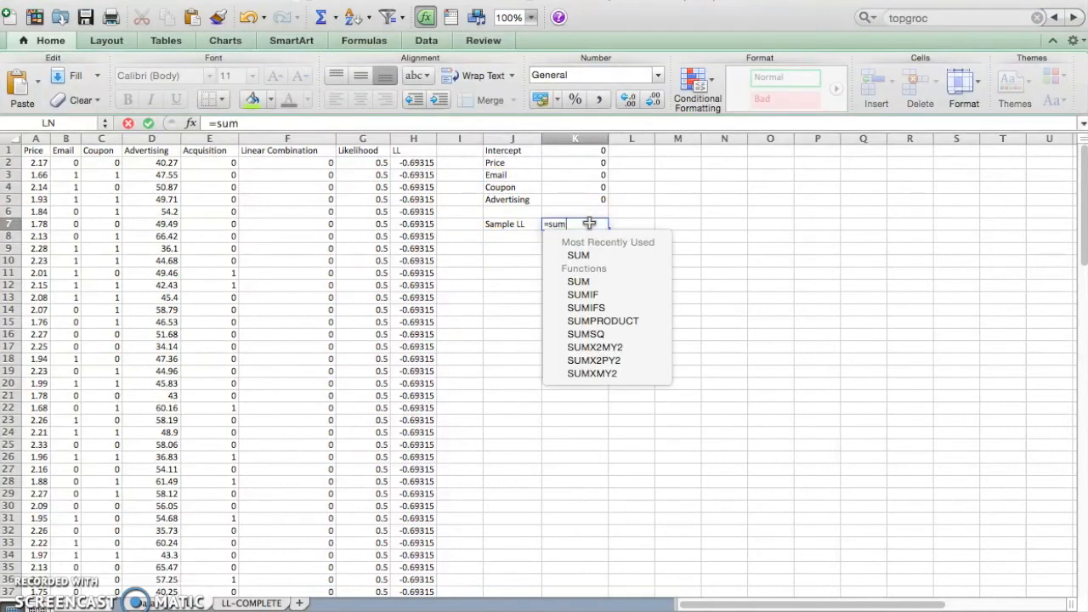
text(()
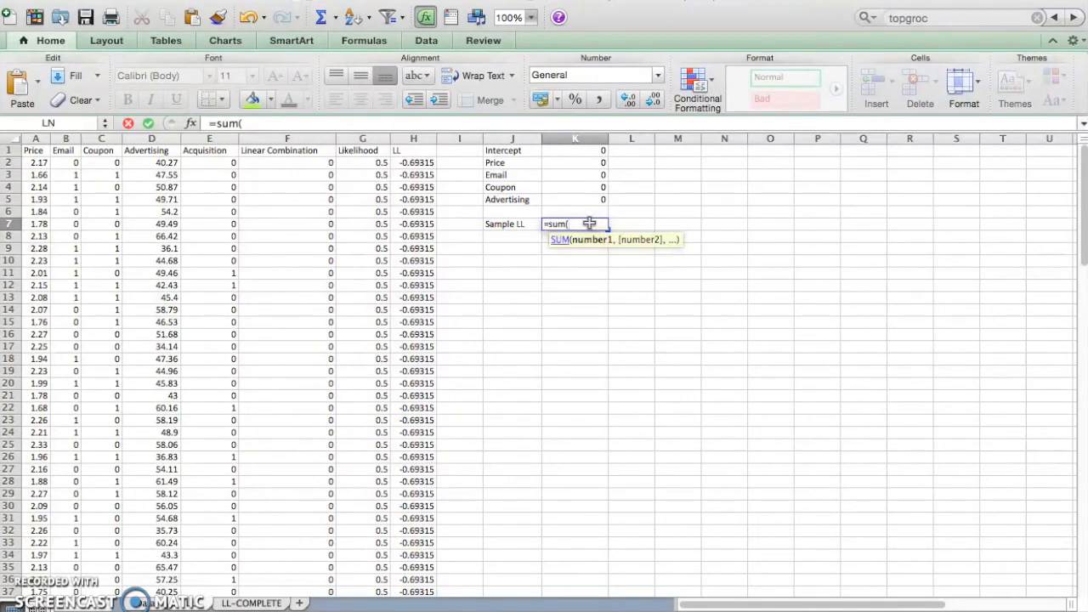
text(H2:H101)
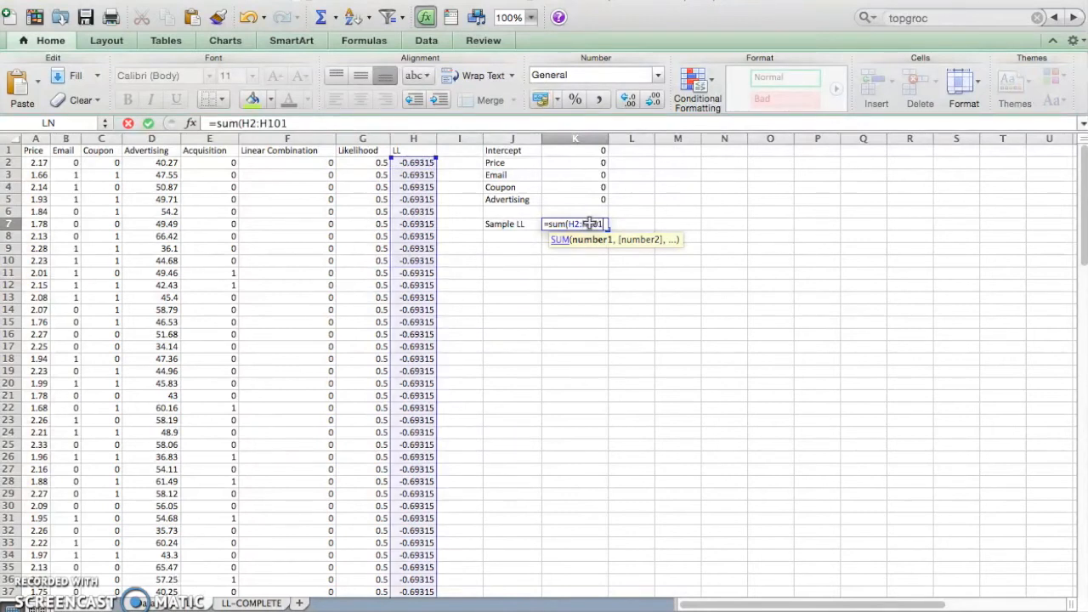
text())
key(Return)
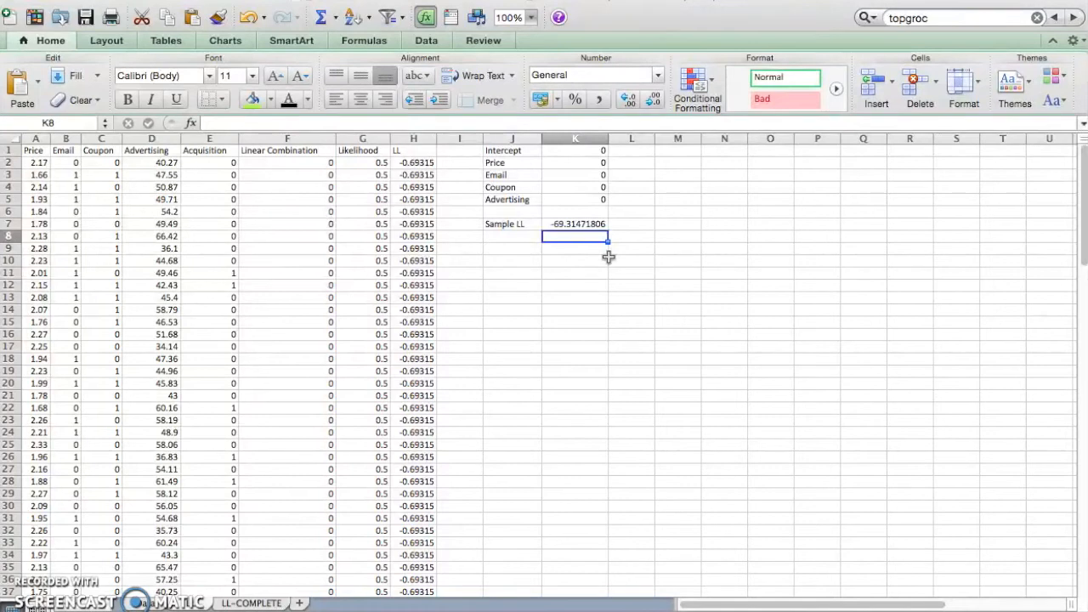
Set up Solver to maximize the Sample LL in K7 by changing the coefficient cells K1:K5
click(434, 43)
click(217, 87)
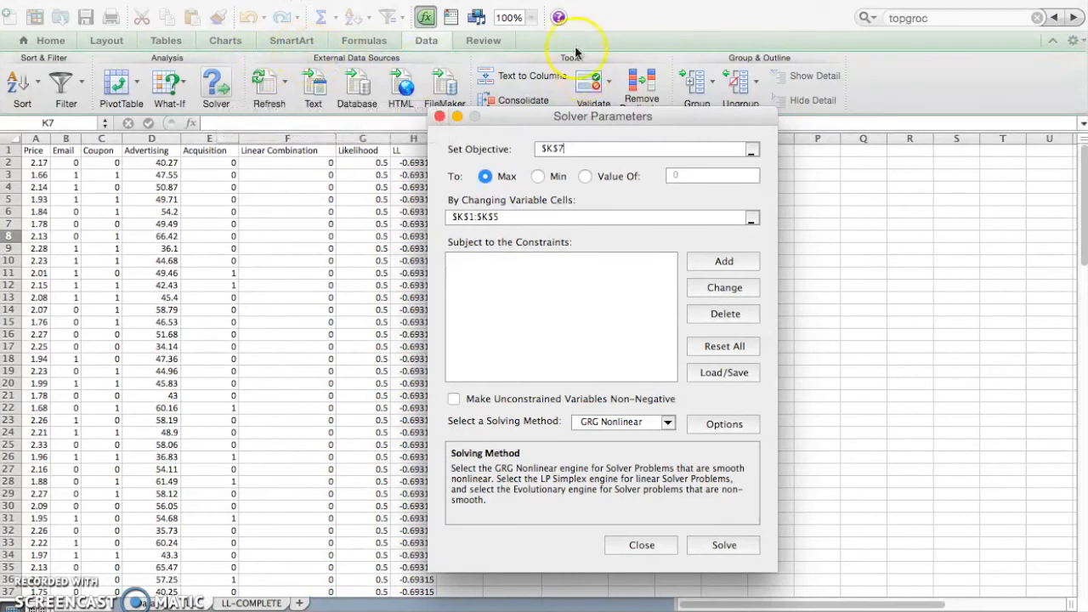
drag(590, 116, 283, 53)
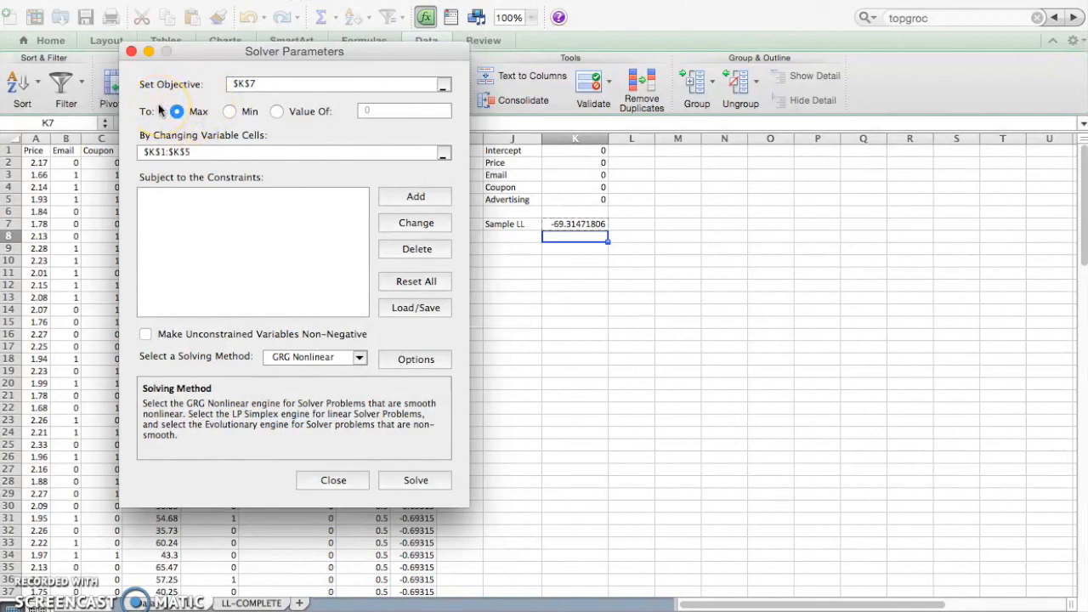
click(214, 148)
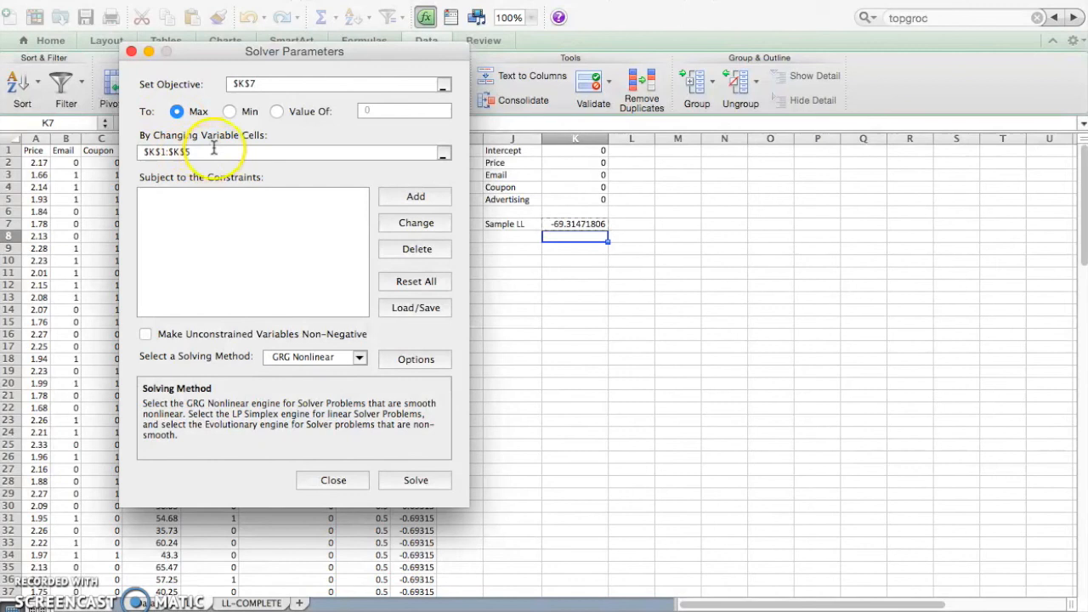
click(578, 149)
drag(583, 151, 577, 200)
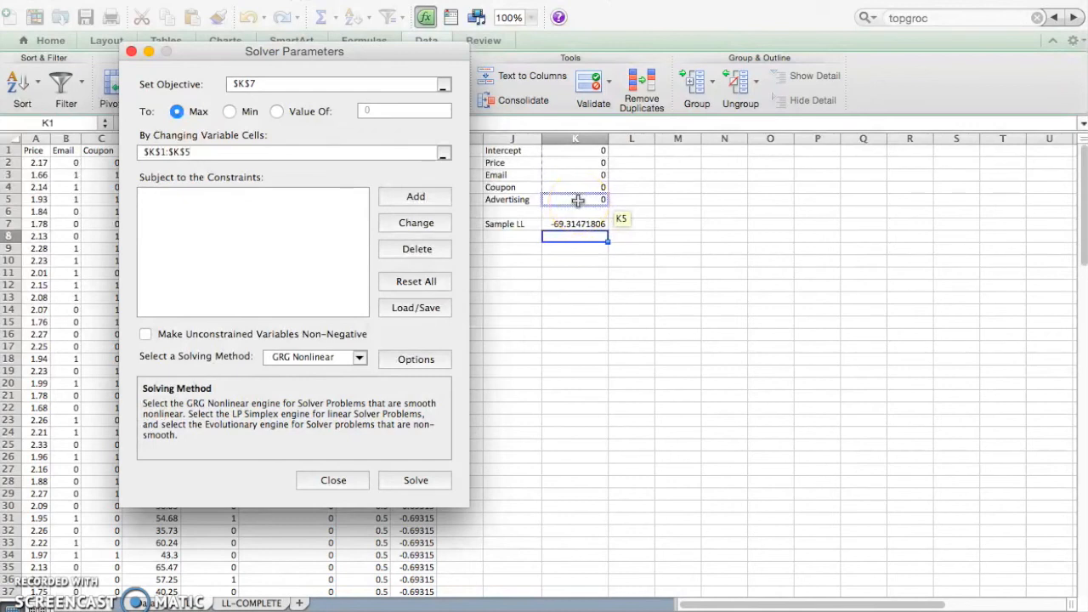
Run Solver with the GRG Nonlinear method and keep the Solver solution
click(415, 482)
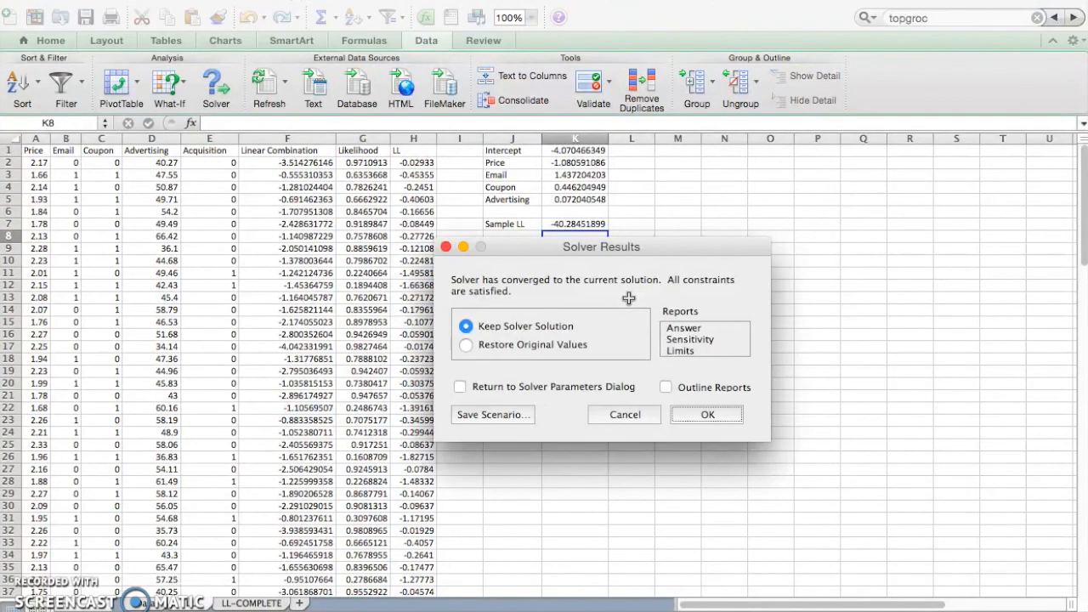
click(704, 411)
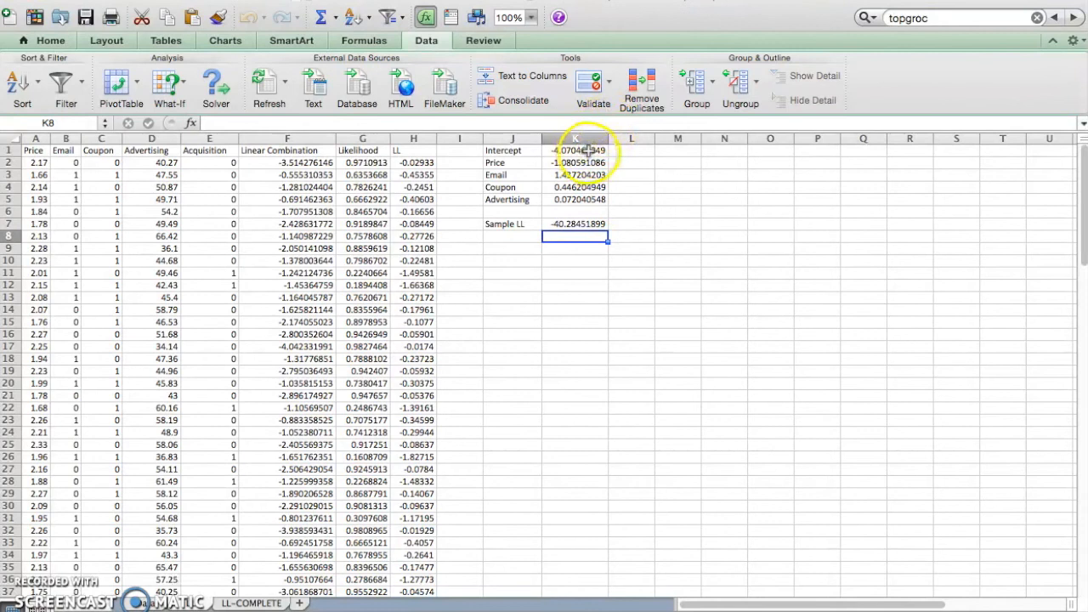
click(630, 154)
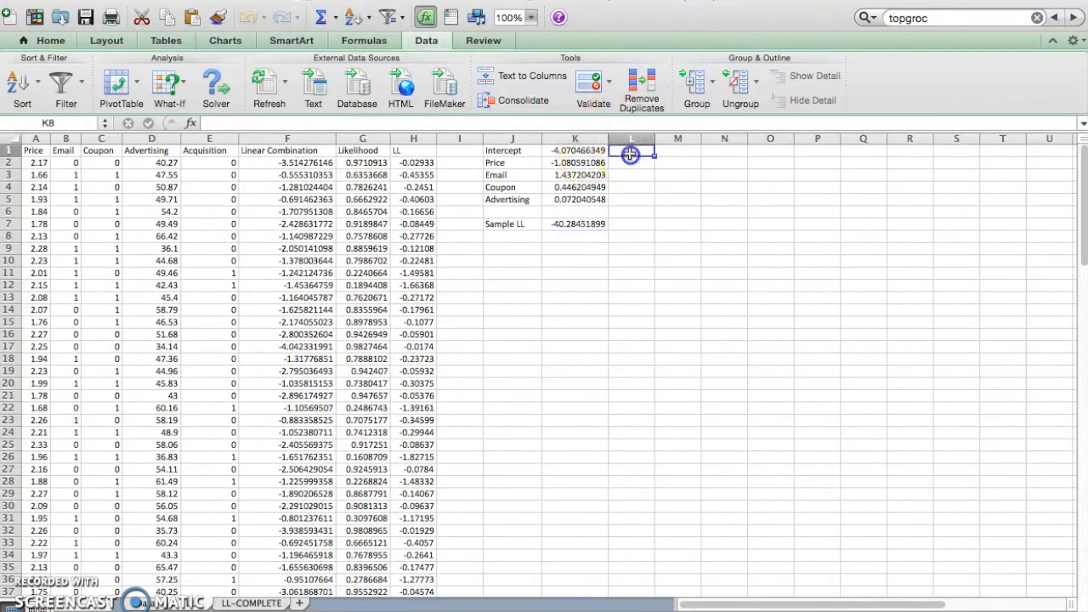